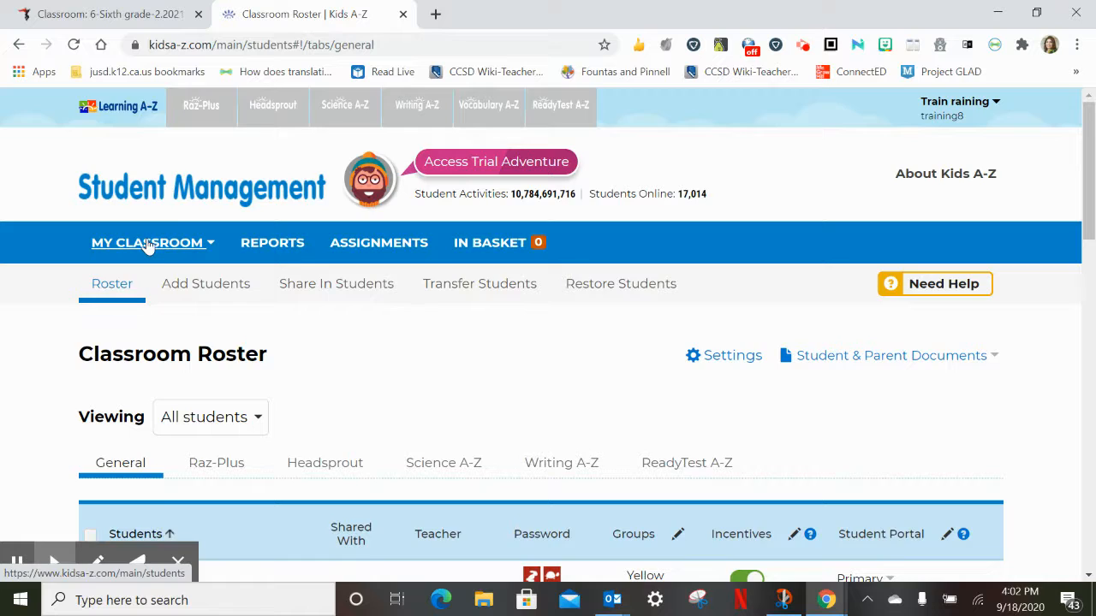
Open the class reports and examine the Student Activity report for all students over the last 30 days
left_click(157, 247)
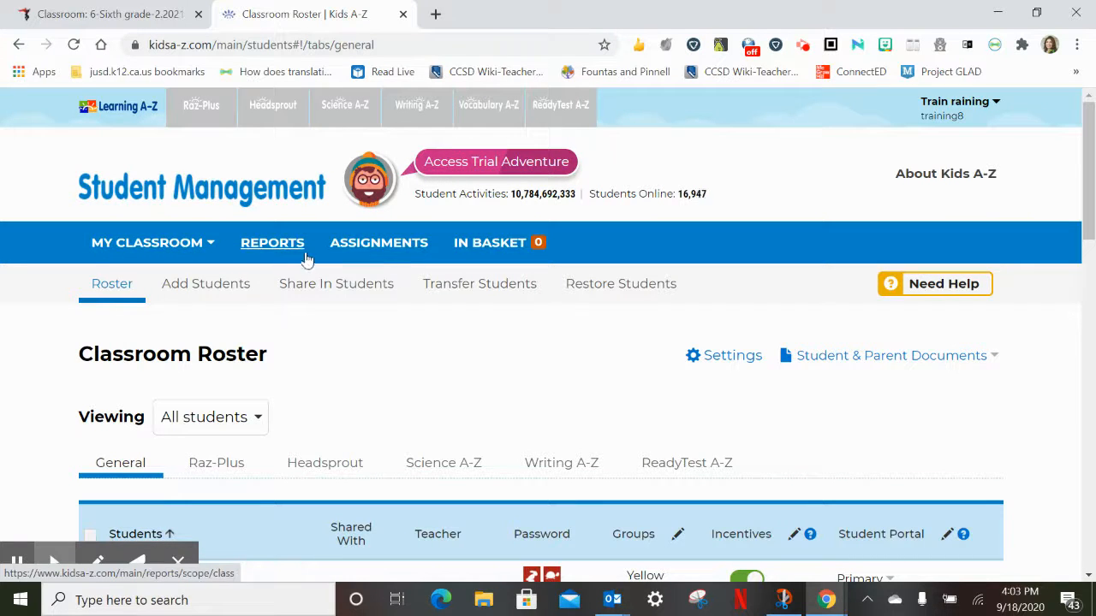
left_click(289, 246)
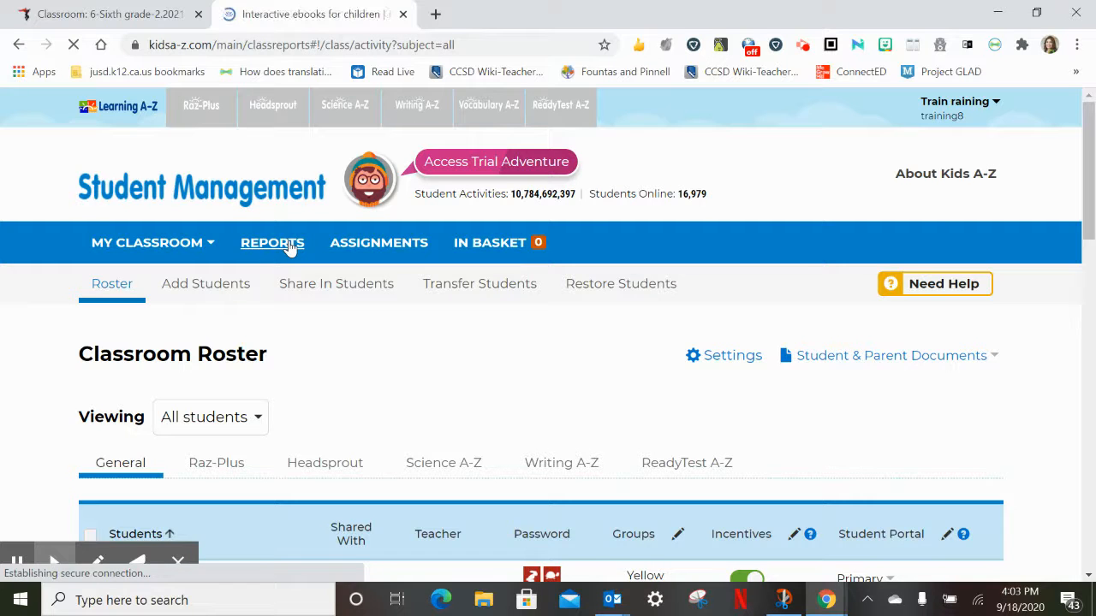
scroll(396, 370, "down", 2)
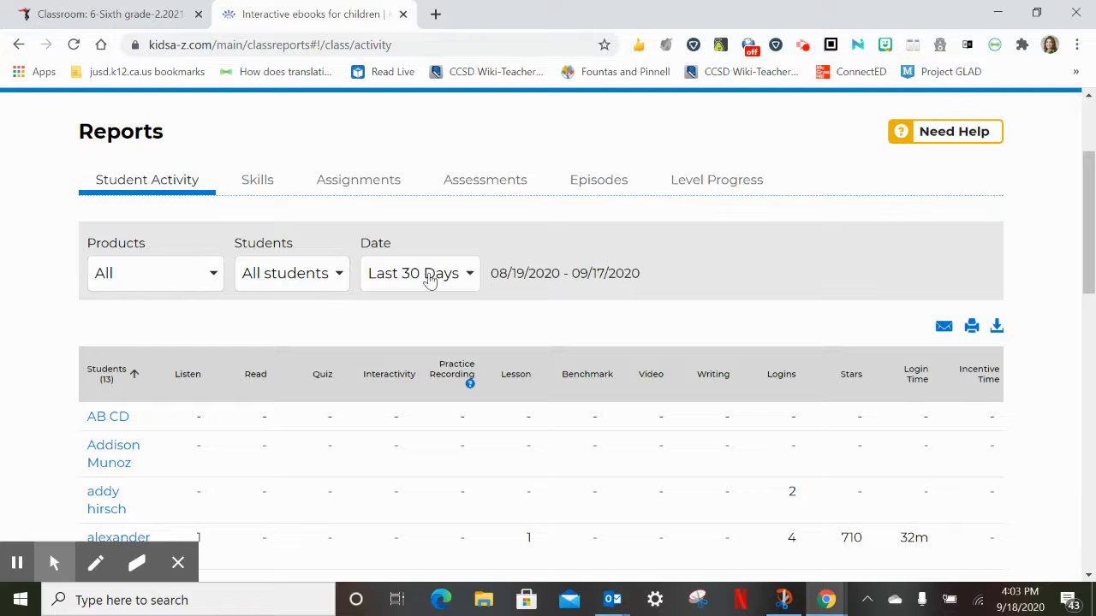
scroll(545, 327, "down", 2)
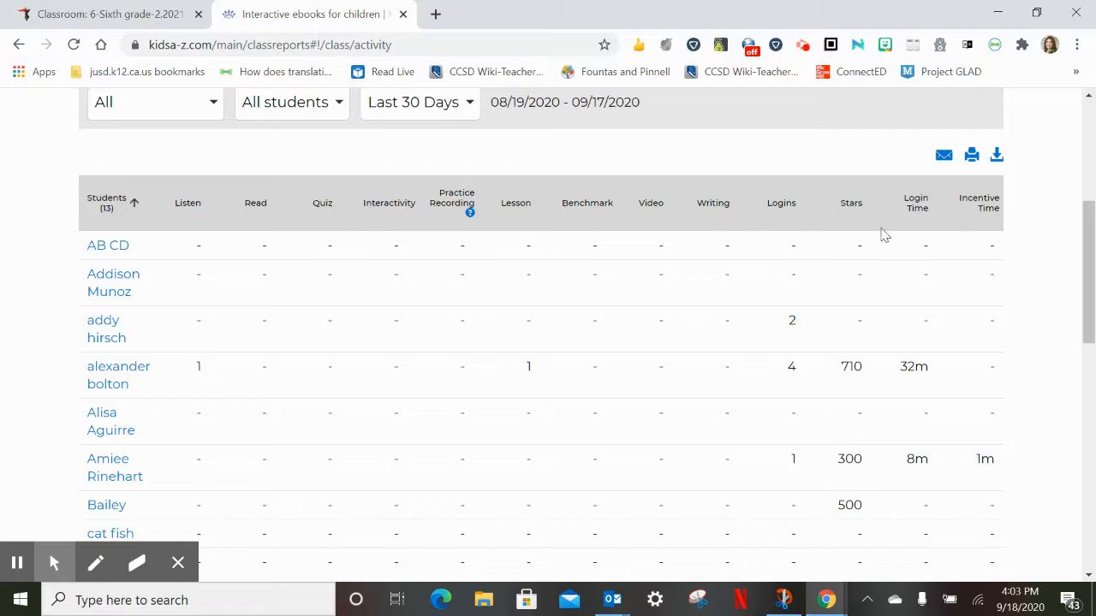
scroll(465, 308, "up", 3)
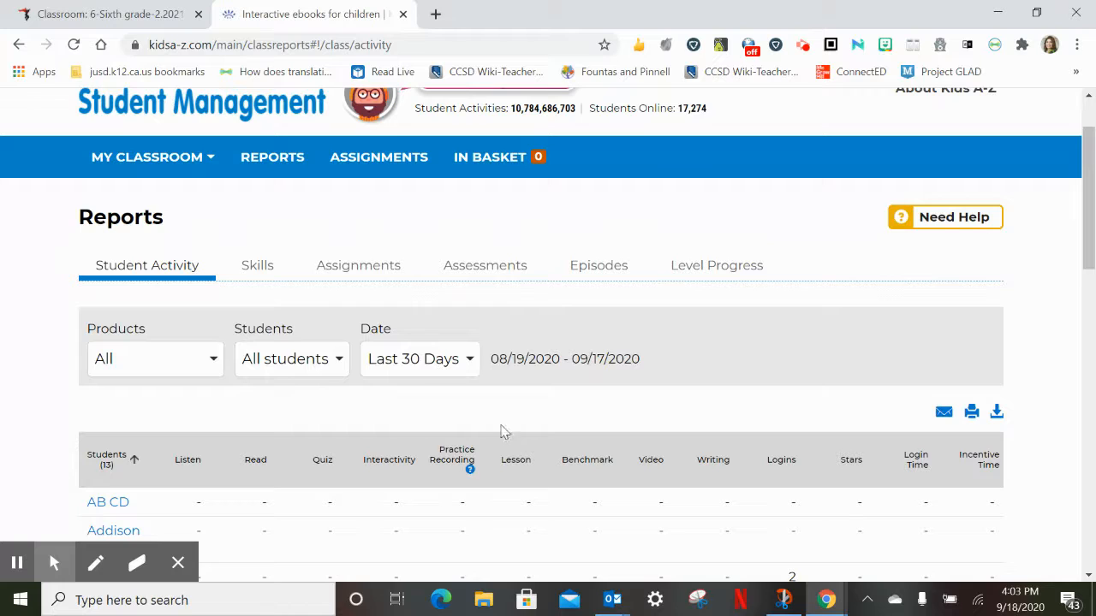
Open the Assignments page and examine the Raz-Plus assignments by student and by assignment
left_click(366, 159)
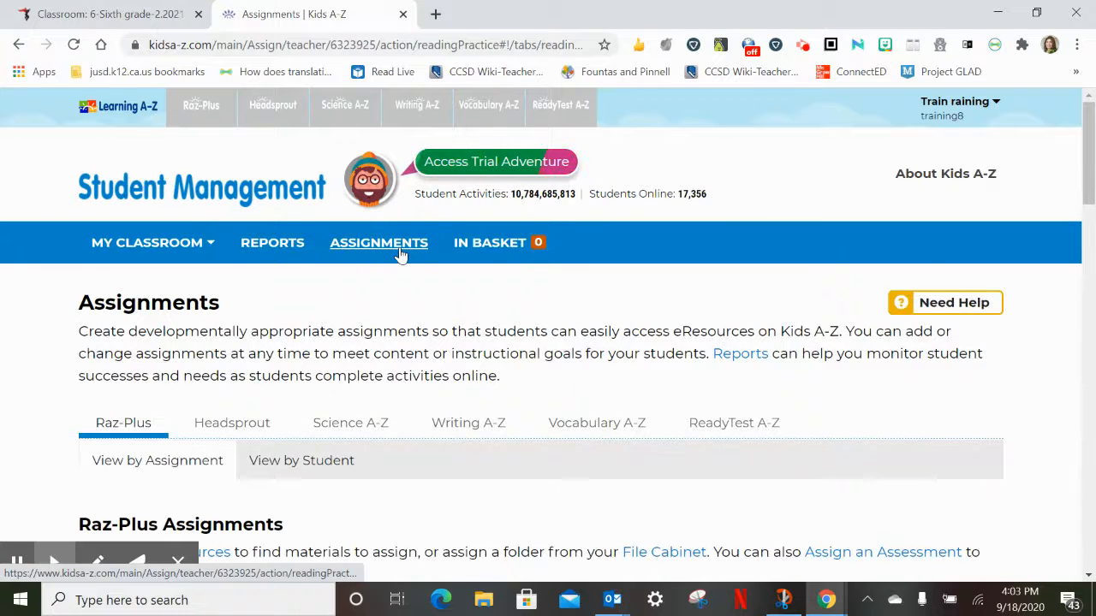
scroll(342, 364, "down", 2)
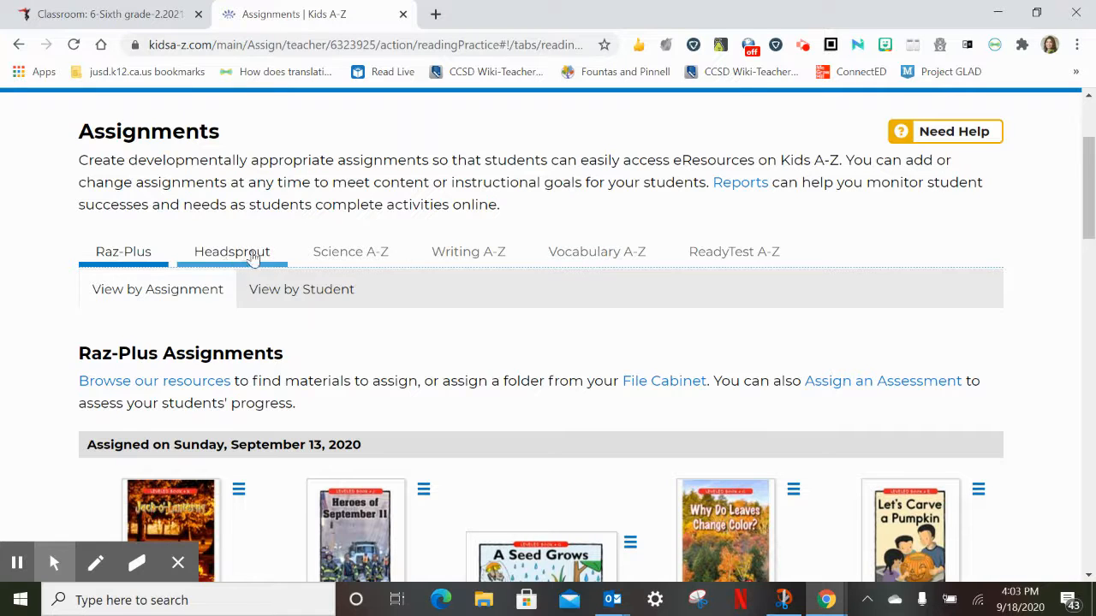
left_click(310, 296)
left_click(190, 300)
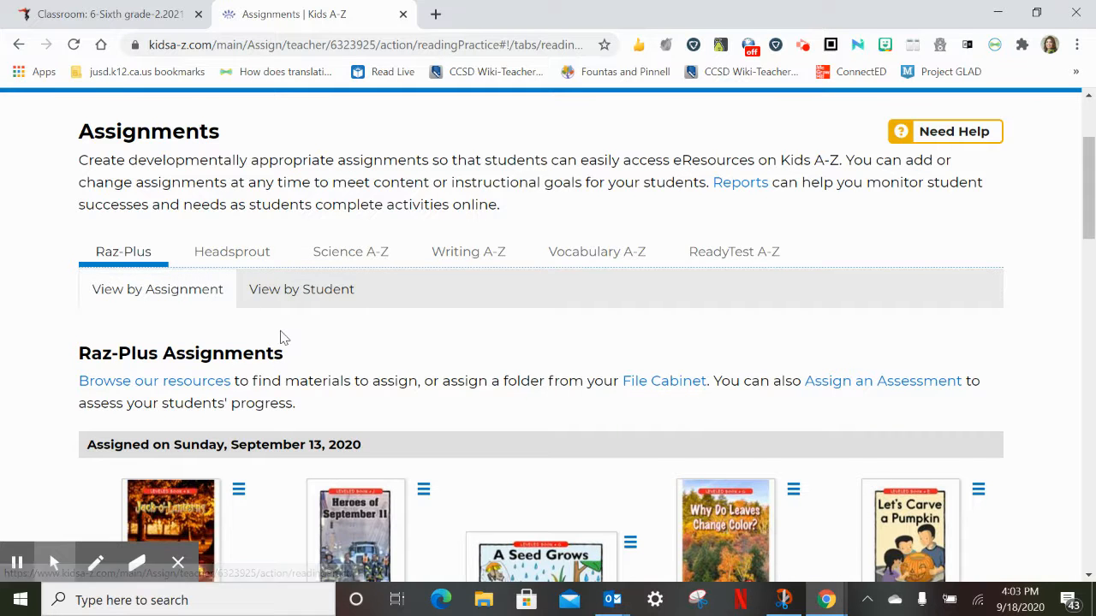
scroll(281, 337, "down", 2)
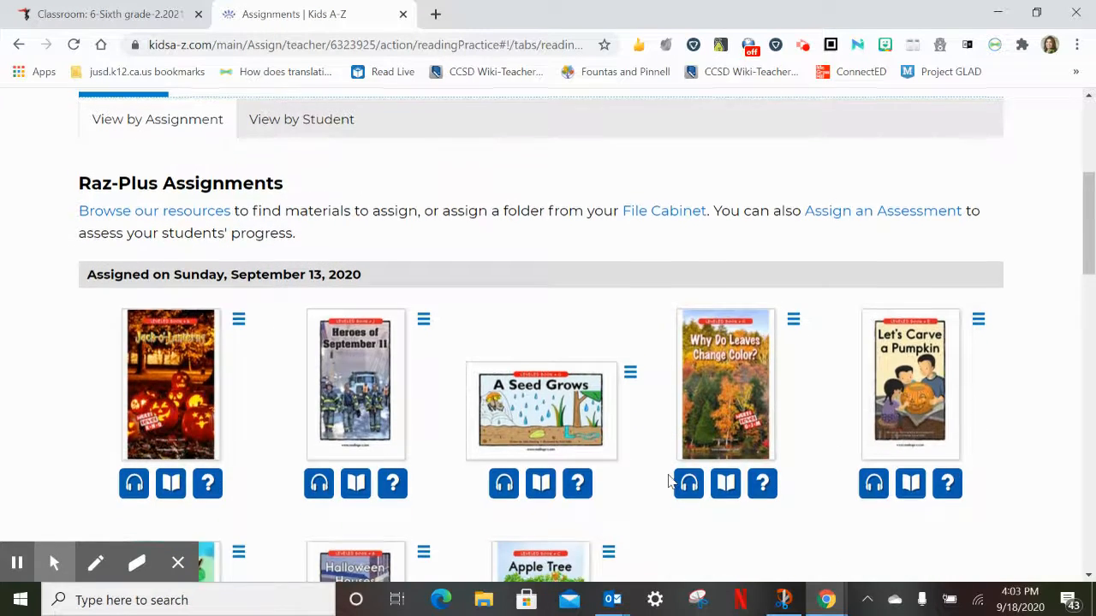
scroll(672, 479, "up", 4)
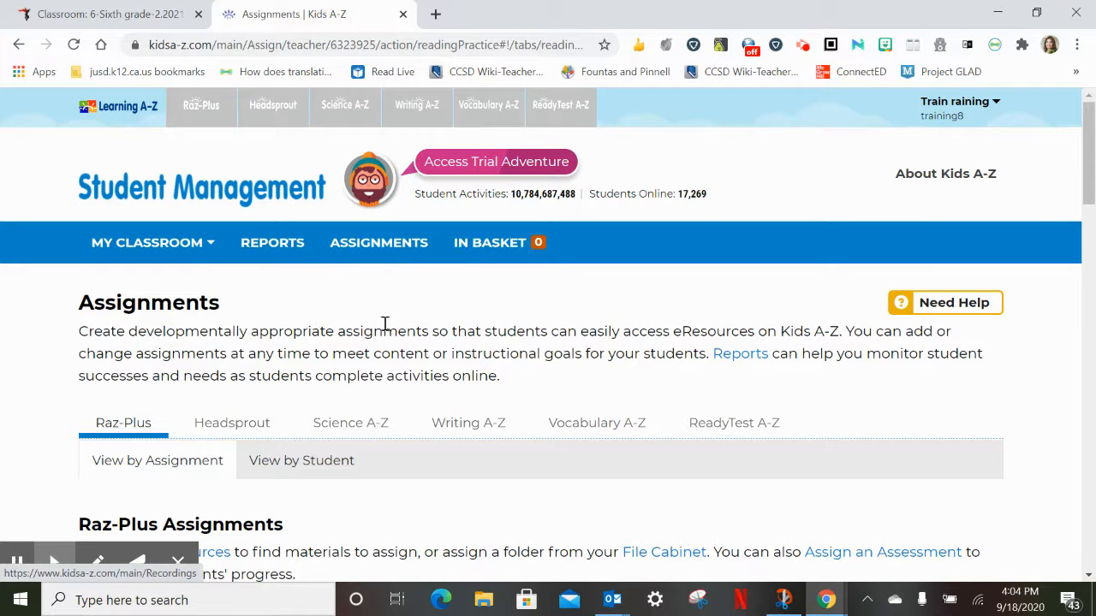
scroll(386, 330, "down", 3)
scroll(385, 332, "up", 2)
scroll(383, 332, "up", 1)
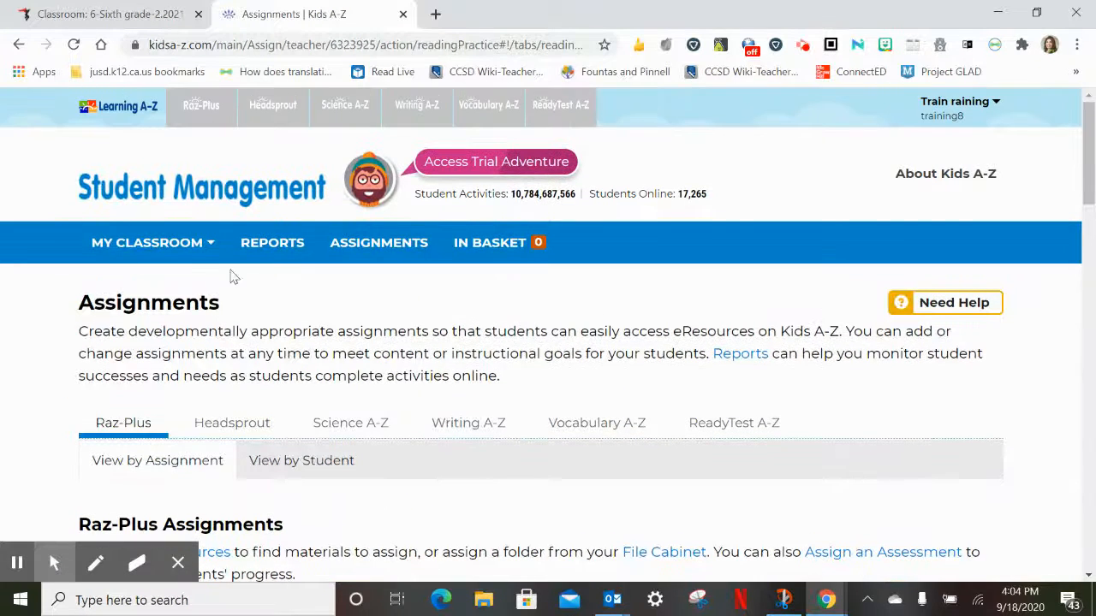
Open the class roster from the classroom overview and show its General student list
left_click(191, 248)
left_click(179, 313)
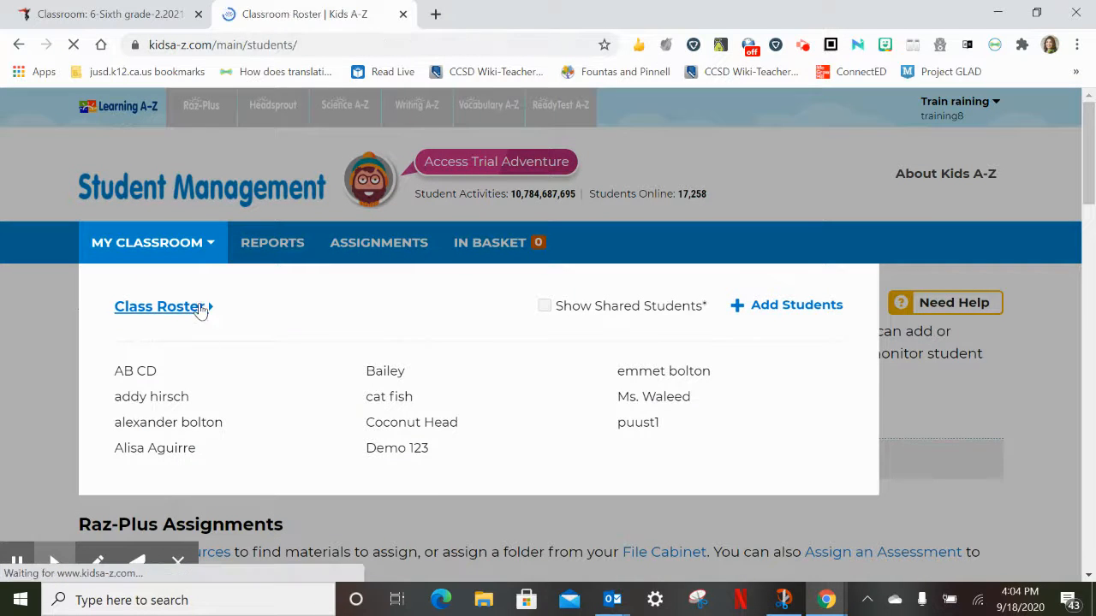
scroll(271, 353, "down", 2)
scroll(270, 360, "down", 2)
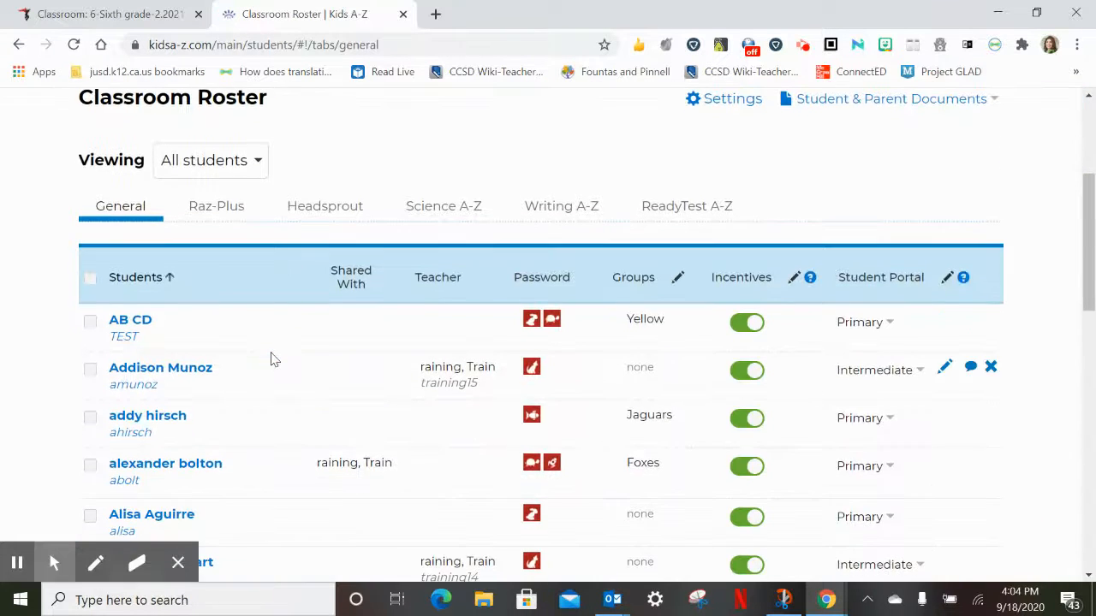
scroll(272, 355, "up", 1)
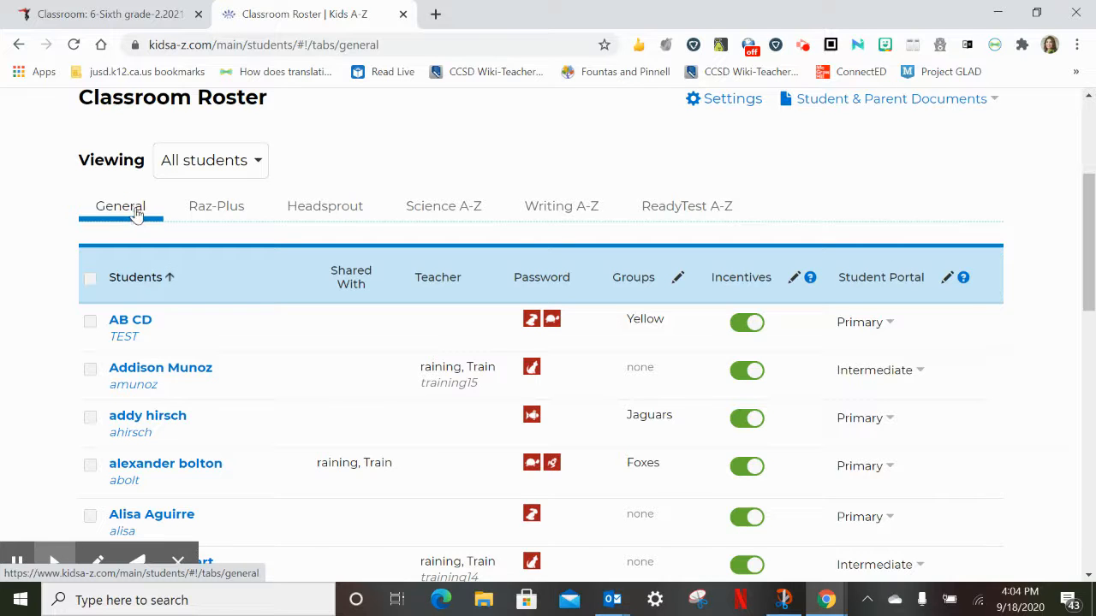
Examine the Student Portal options for the first listed student and the help for Incentives
scroll(338, 477, "down", 1)
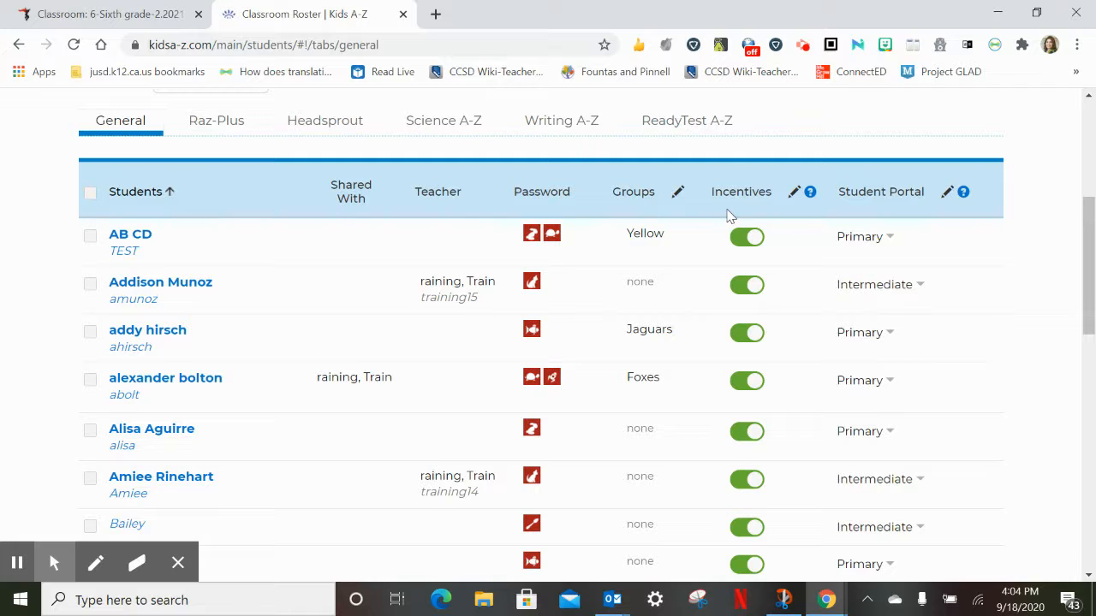
left_click(891, 238)
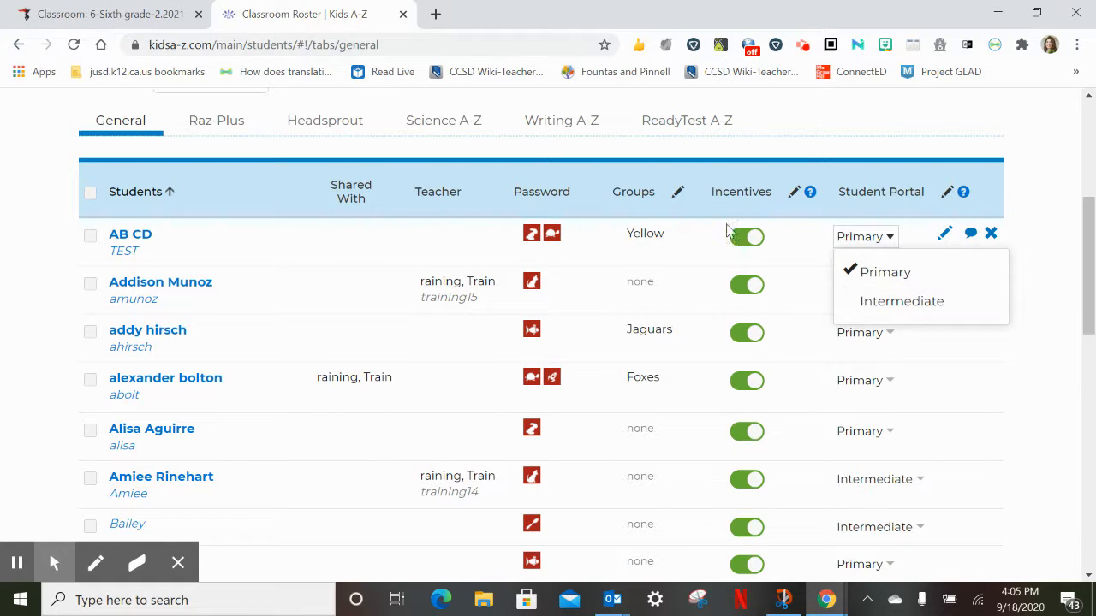
left_click(809, 191)
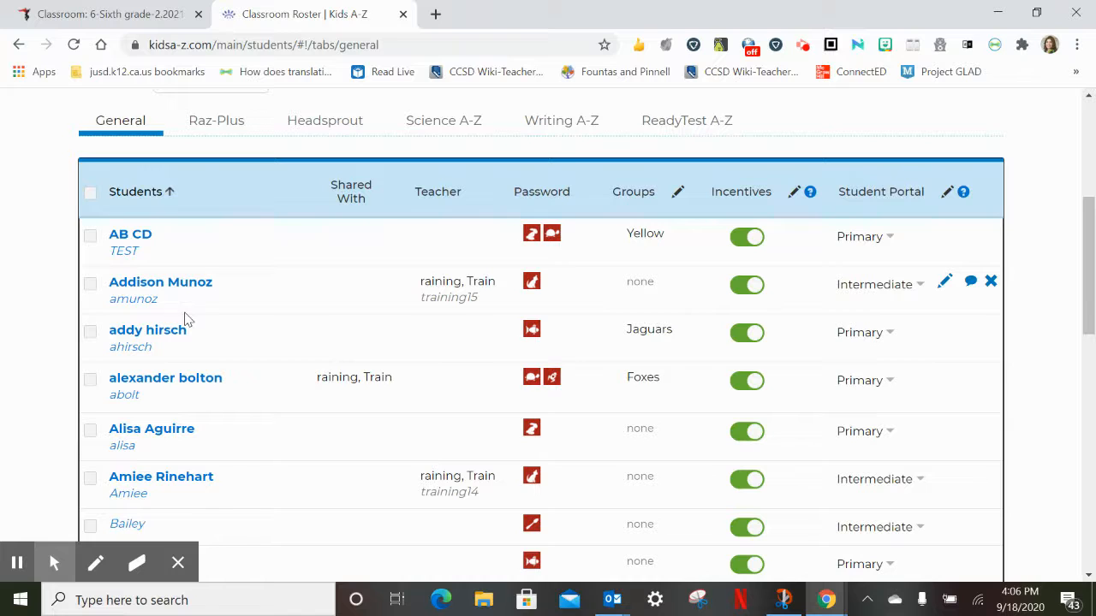
Select the third student in the roster and open that student's record for editing
left_click(90, 331)
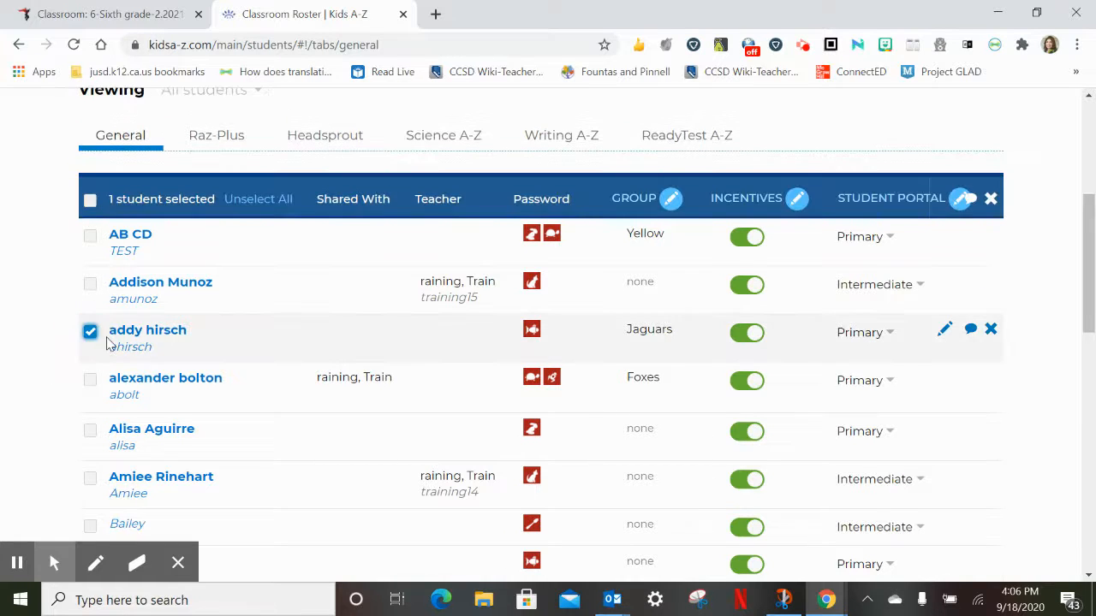
left_click(945, 331)
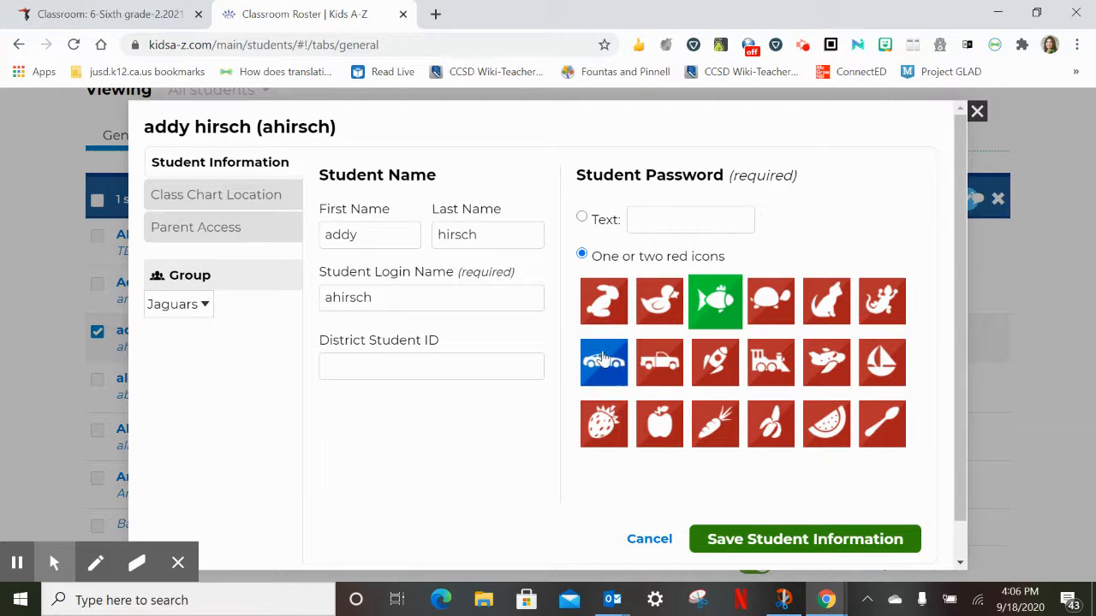
Try adding a second picture icon to the student's password, and try switching the password type to text
left_click(654, 308)
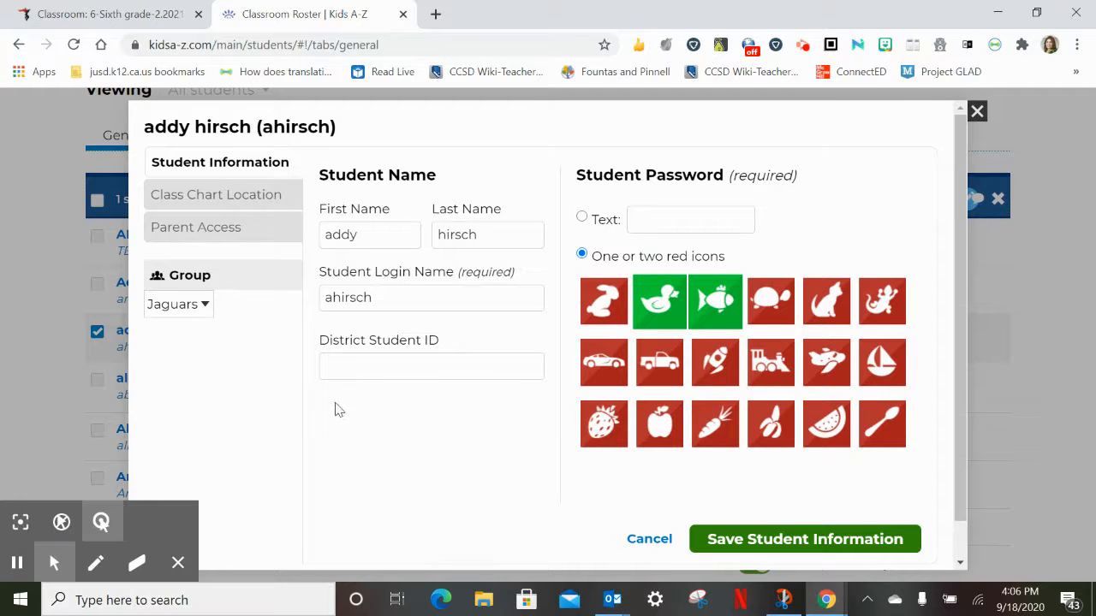
left_click(582, 220)
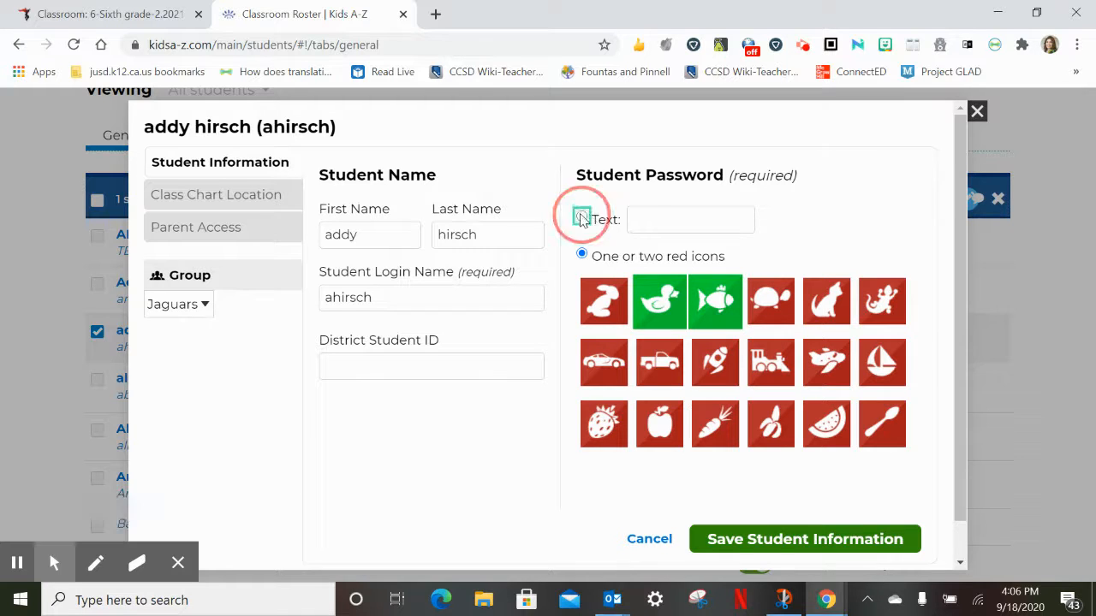
left_click(650, 215)
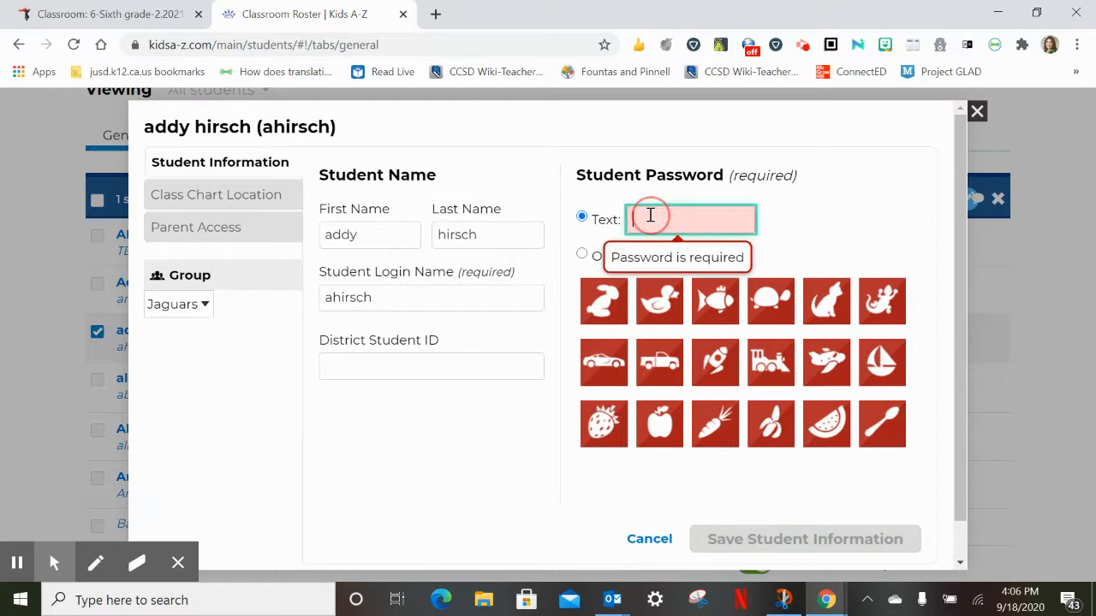
Add a new group named Emergent from the student's group list
left_click(205, 306)
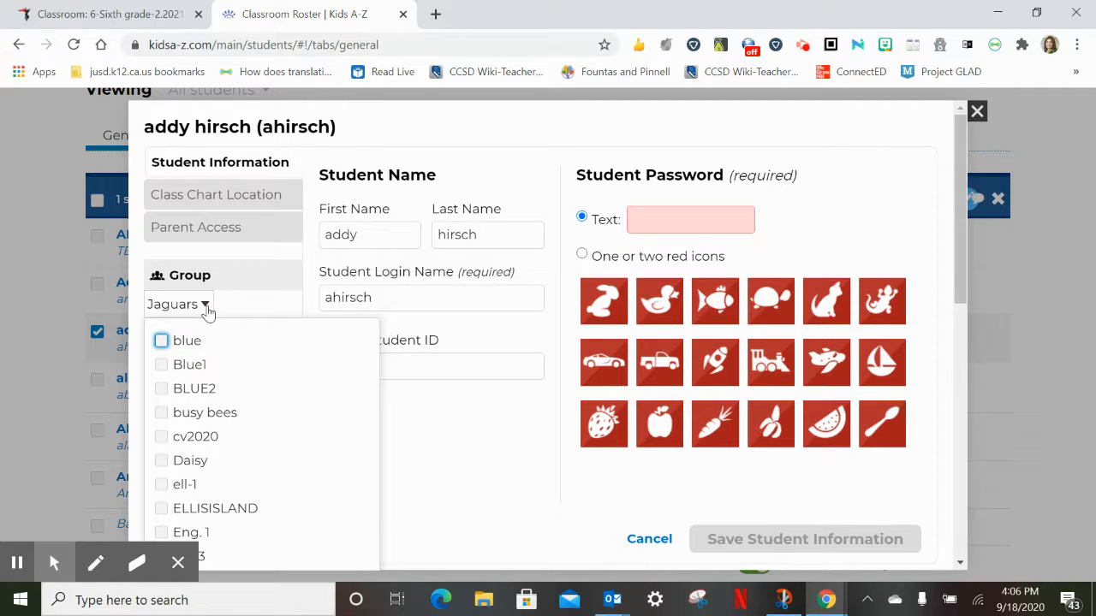
scroll(236, 372, "down", 6)
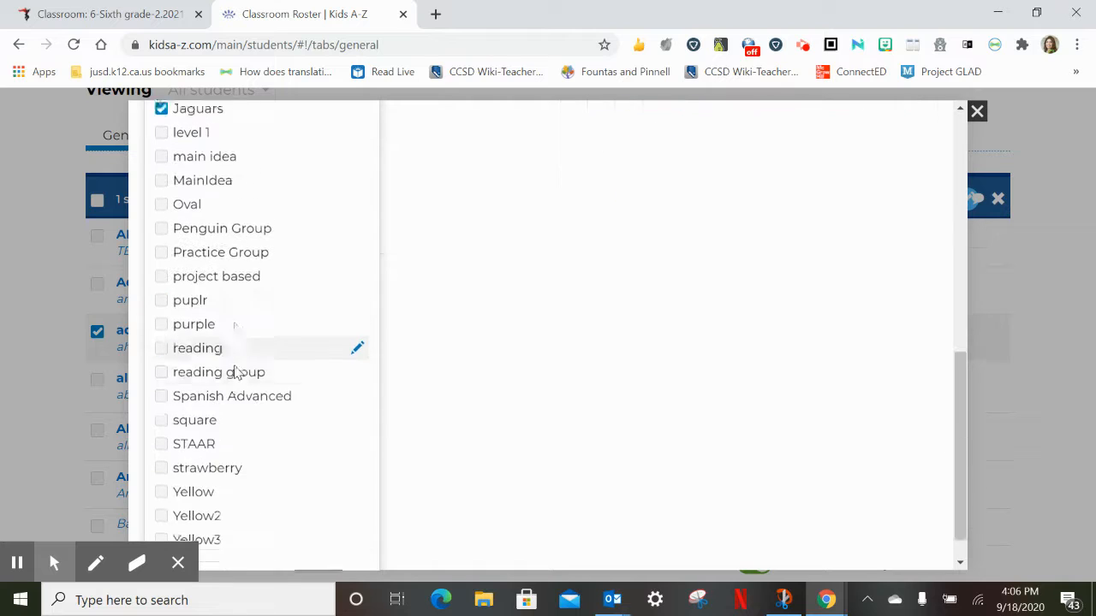
scroll(237, 373, "down", 1)
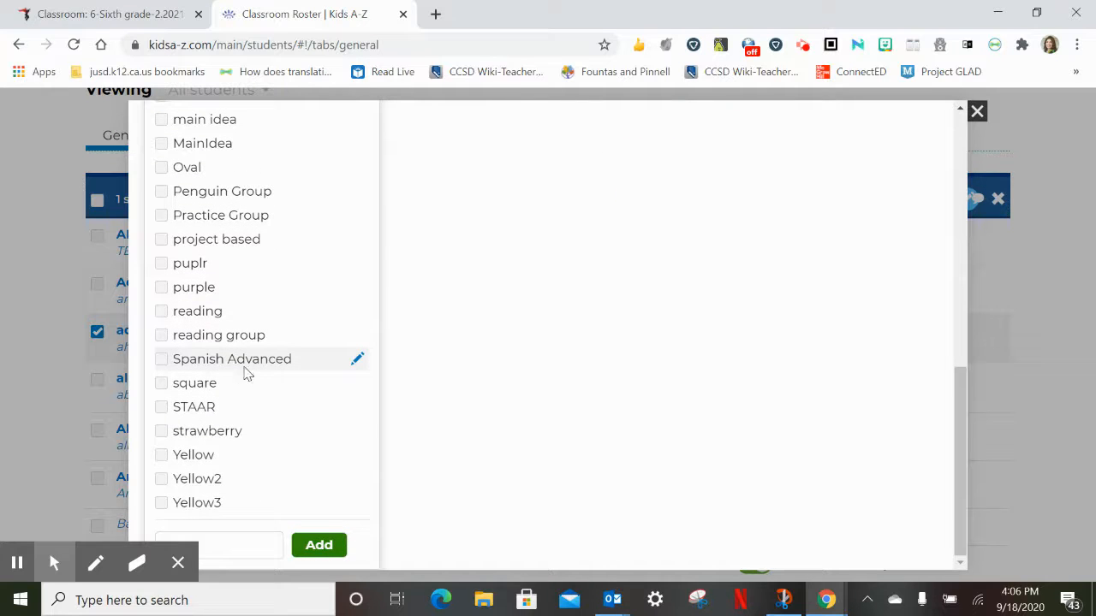
left_click(179, 564)
left_click(202, 268)
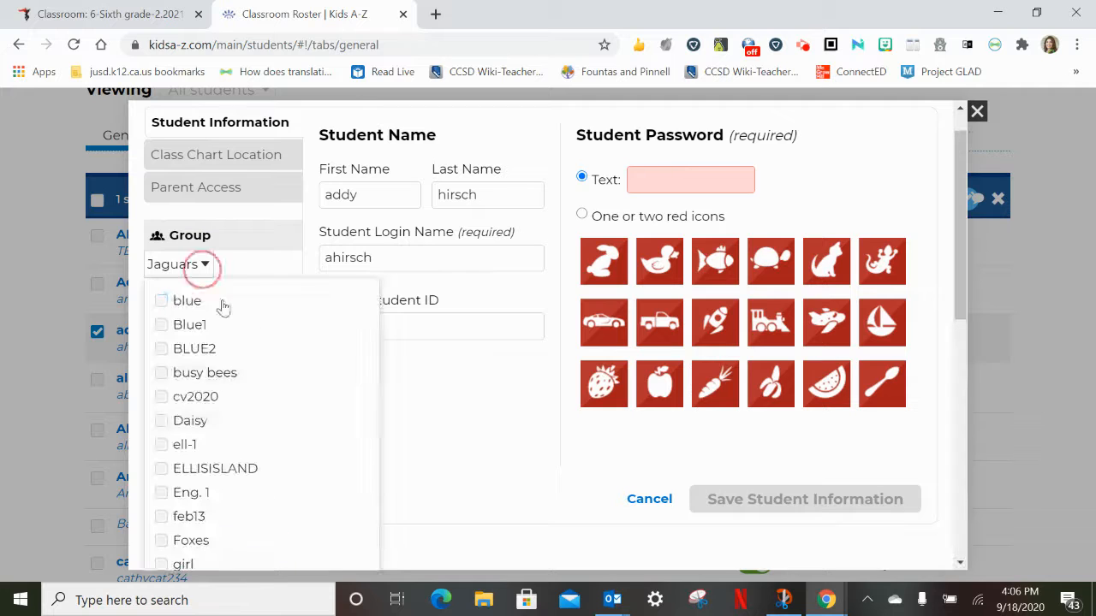
scroll(220, 479, "down", 7)
left_click(248, 541)
type("Emergent")
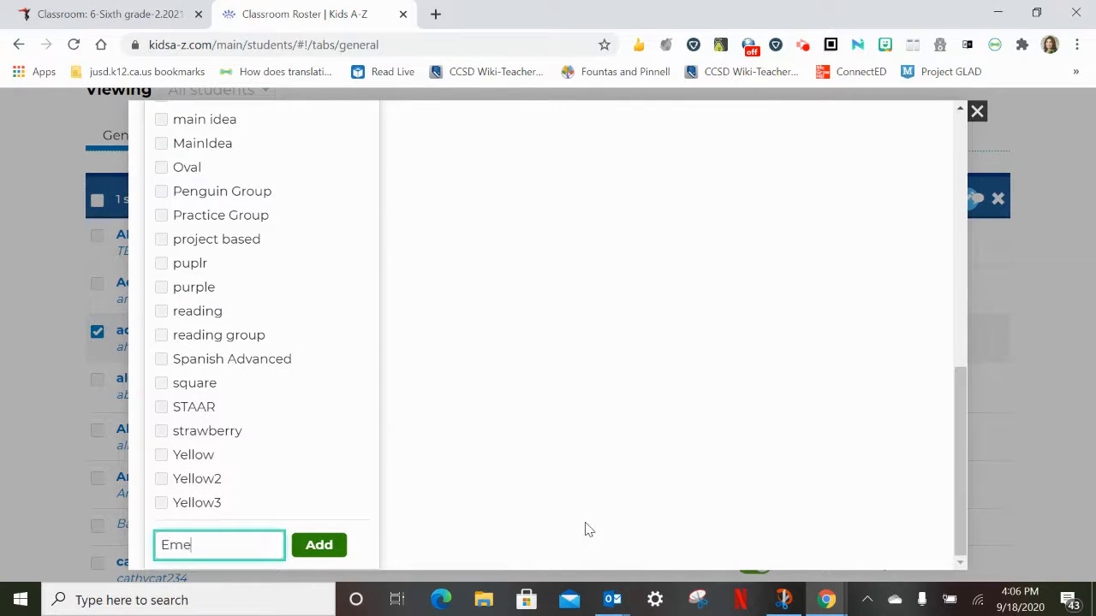
left_click(321, 545)
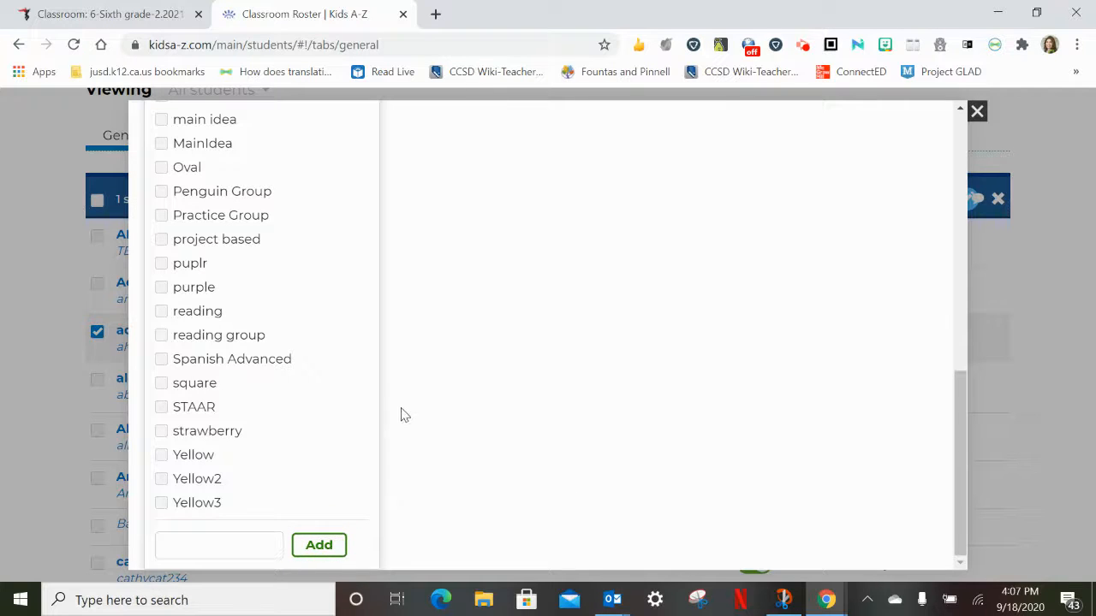
Remove the student from the Jaguars group, keeping only Emergent assigned, and close the group list
scroll(293, 384, "up", 3)
scroll(238, 311, "up", 2)
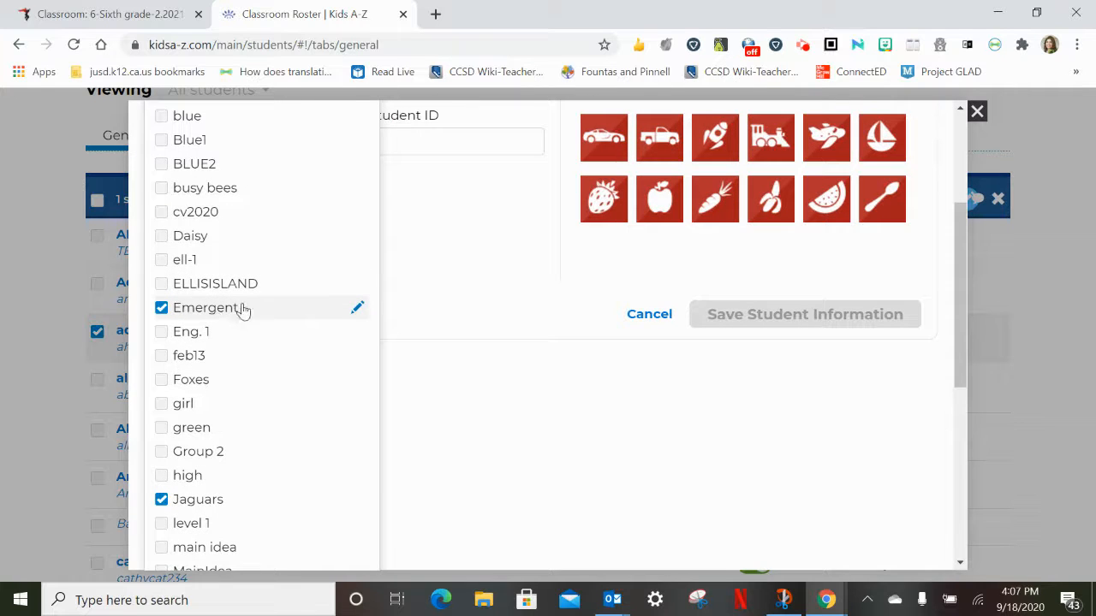
left_click(162, 501)
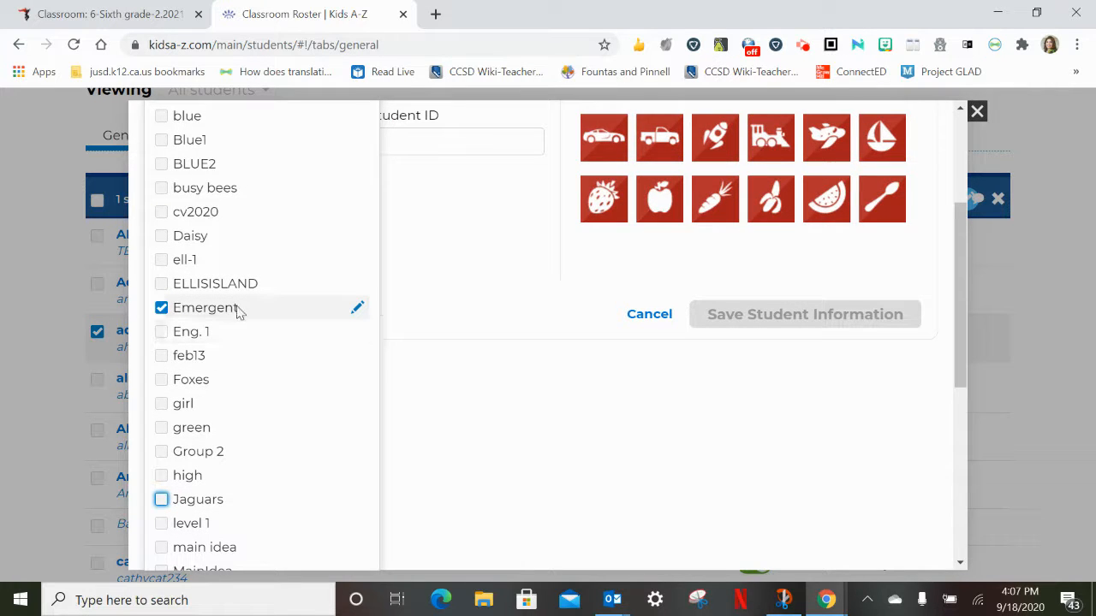
left_click(497, 333)
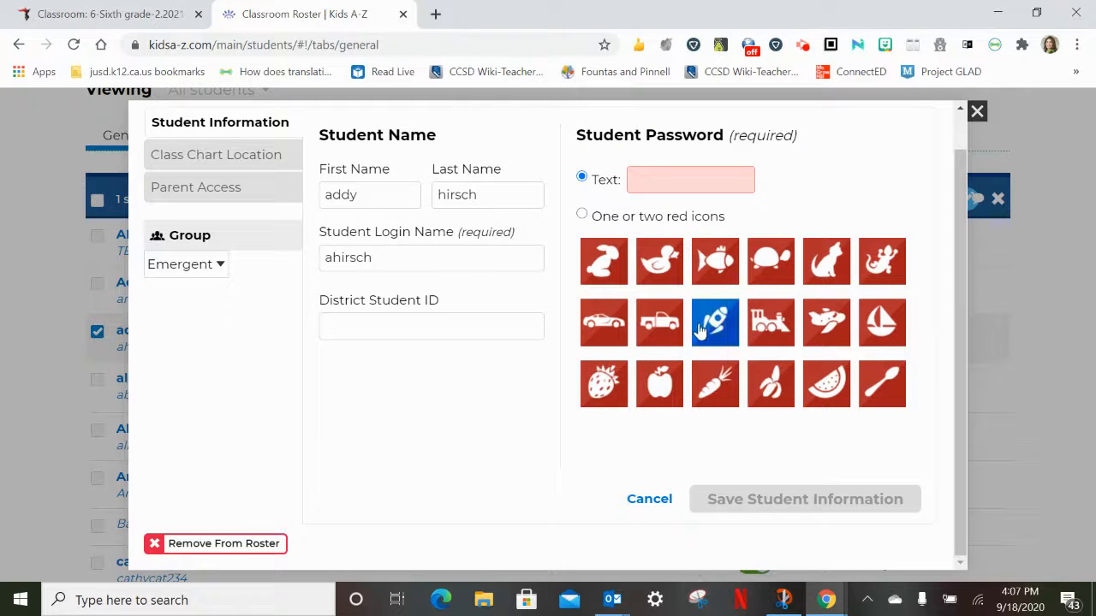
Set the student's password type to one or two red icons with a single password icon, save the student information and close the record
left_click(582, 214)
left_click(709, 285)
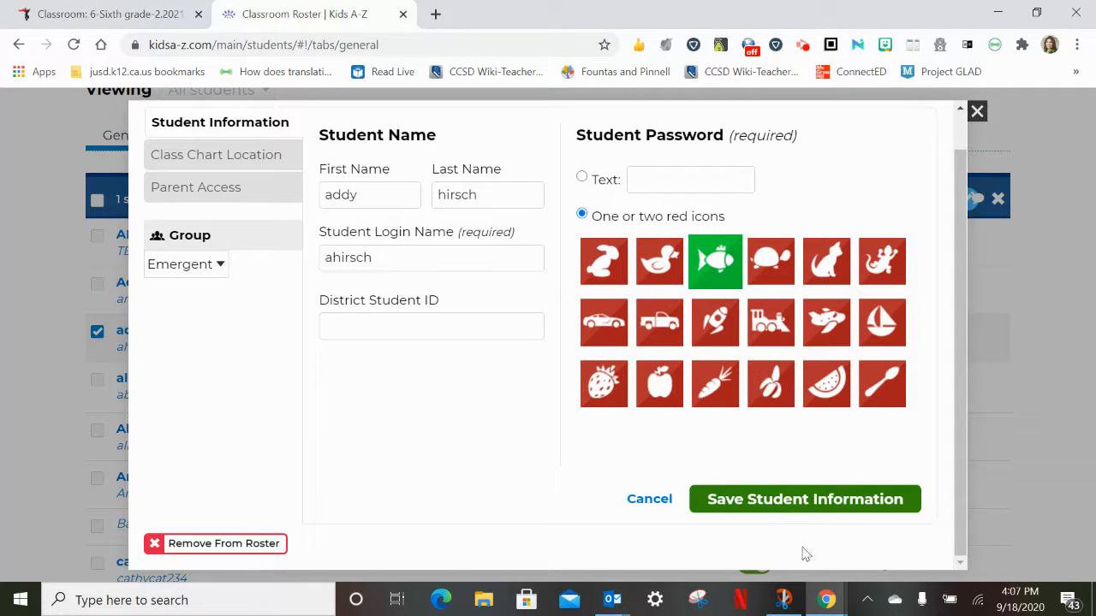
left_click(807, 509)
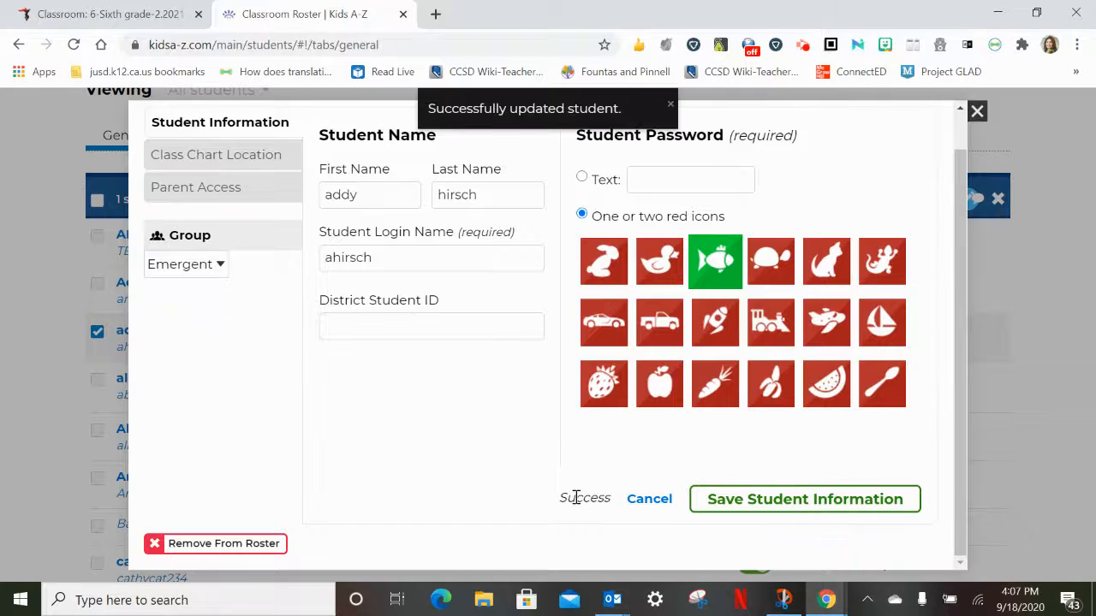
left_click(796, 499)
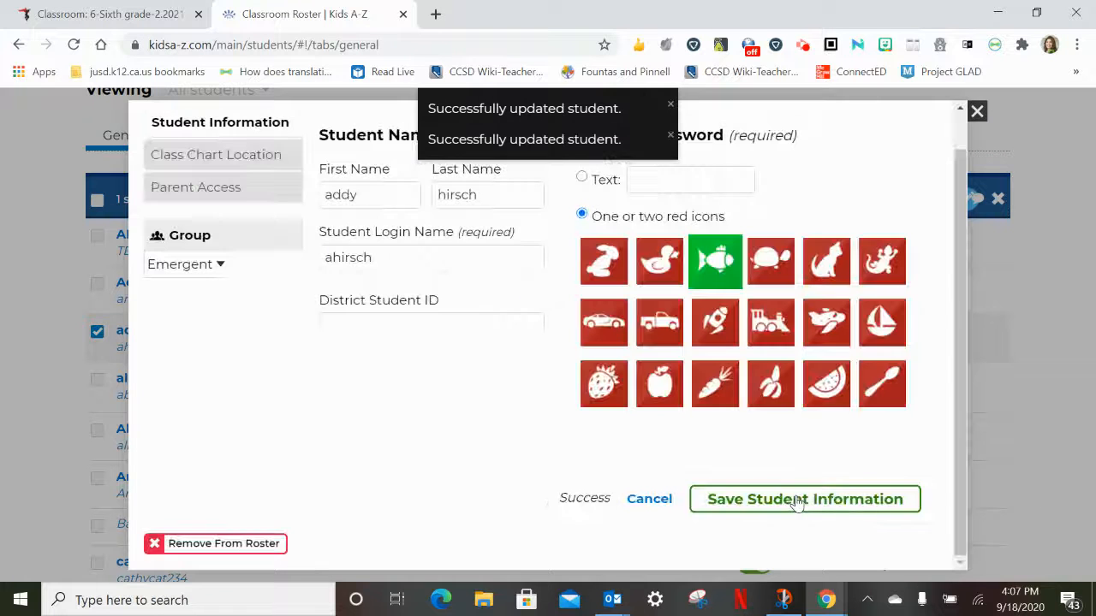
left_click(976, 112)
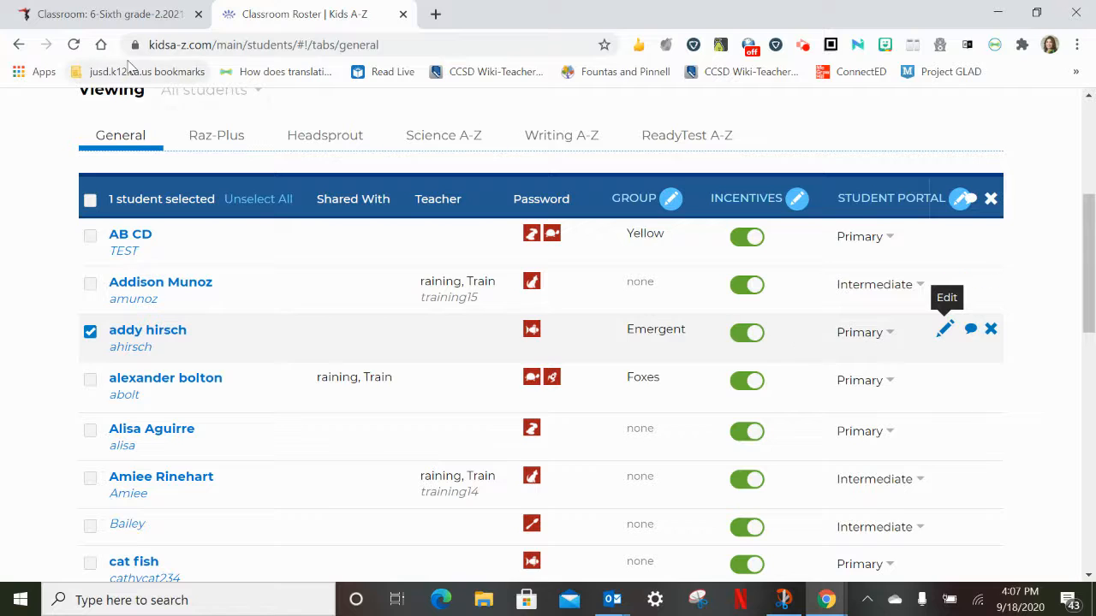
In the Raz-Plus roster, clear the selected student and set the second student's Level Up Assignment to level W
left_click(210, 141)
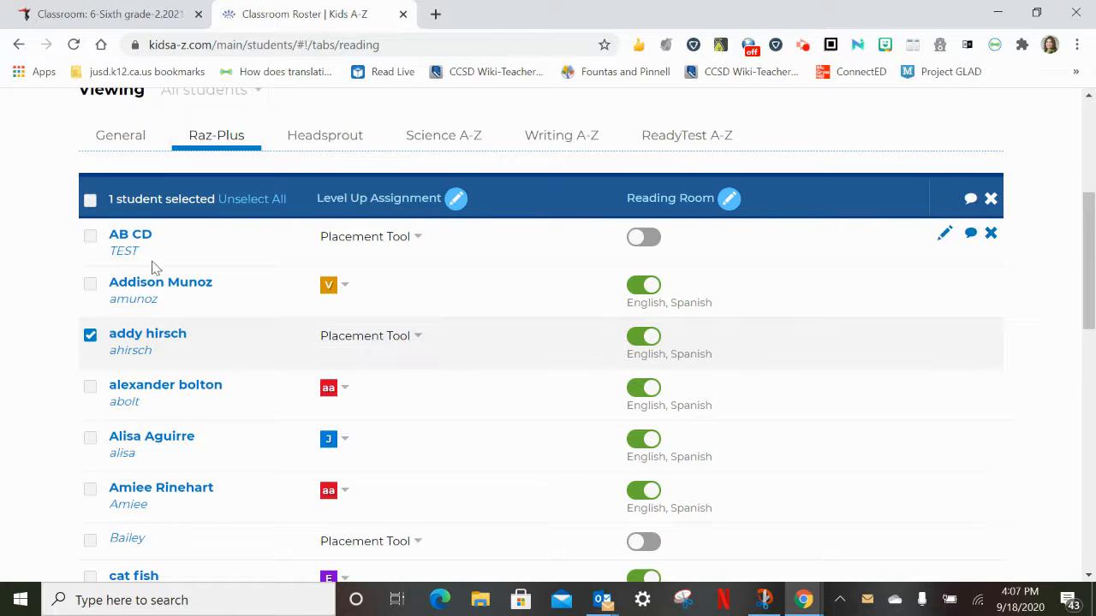
left_click(91, 339)
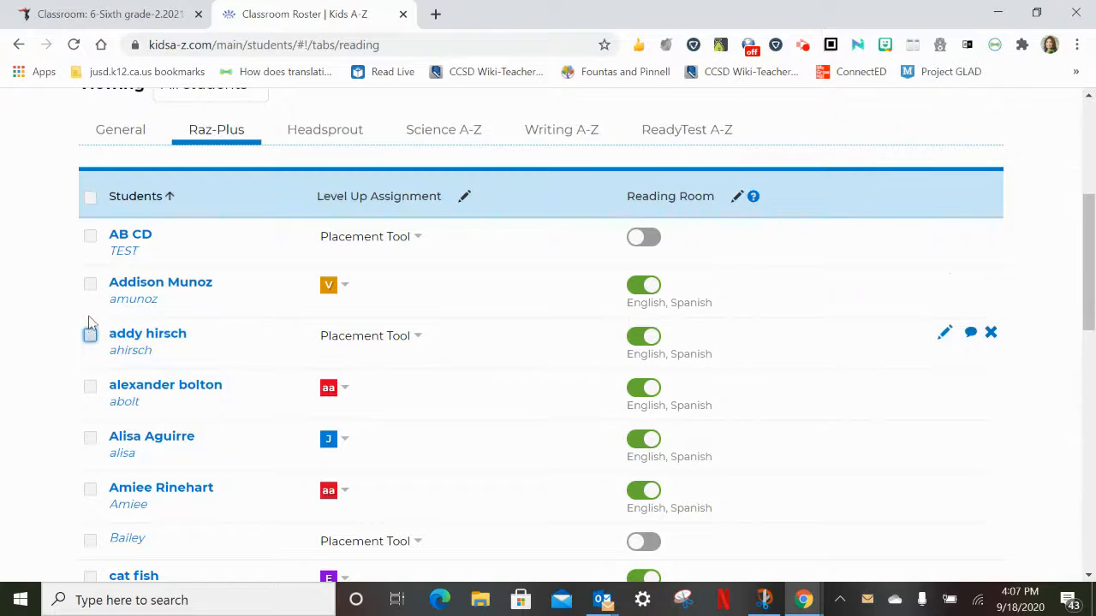
left_click(345, 286)
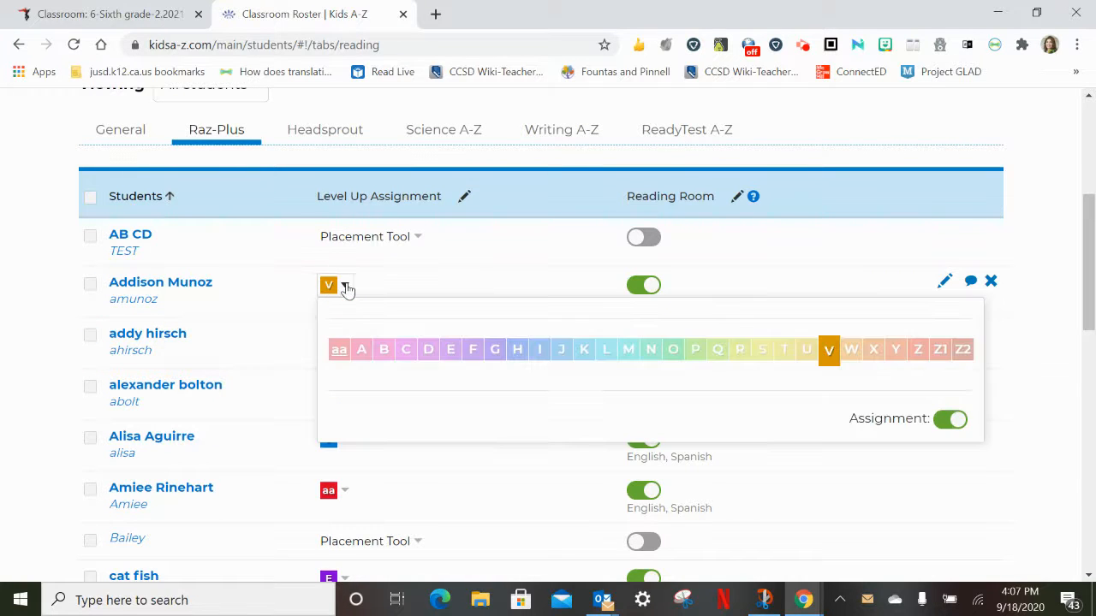
left_click(850, 353)
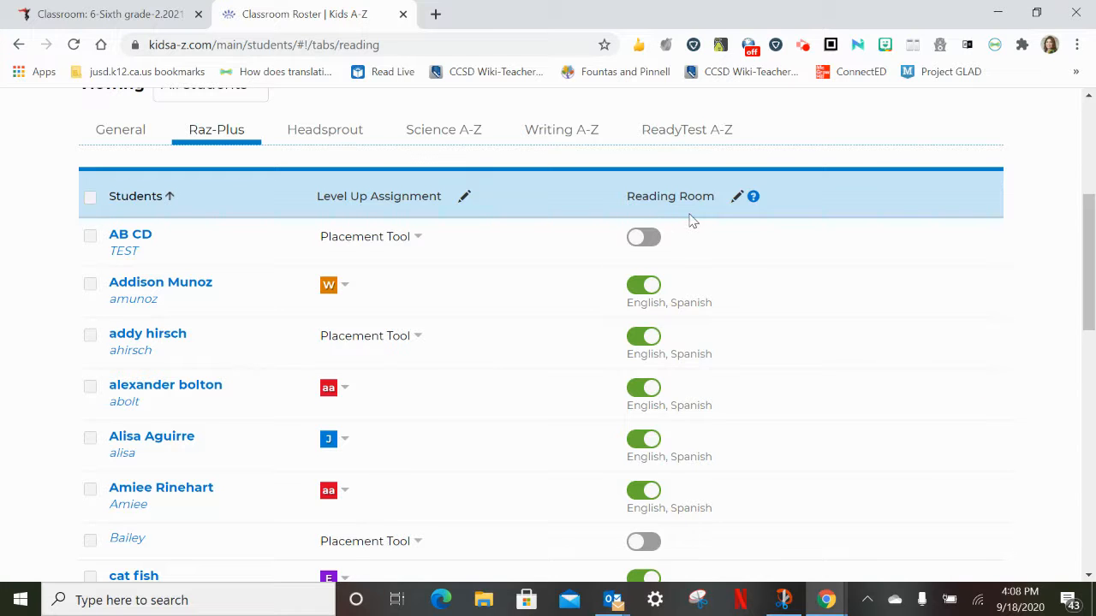
Select all students in the Raz-Plus roster and open the customization of their Reading Room settings
left_click(736, 198)
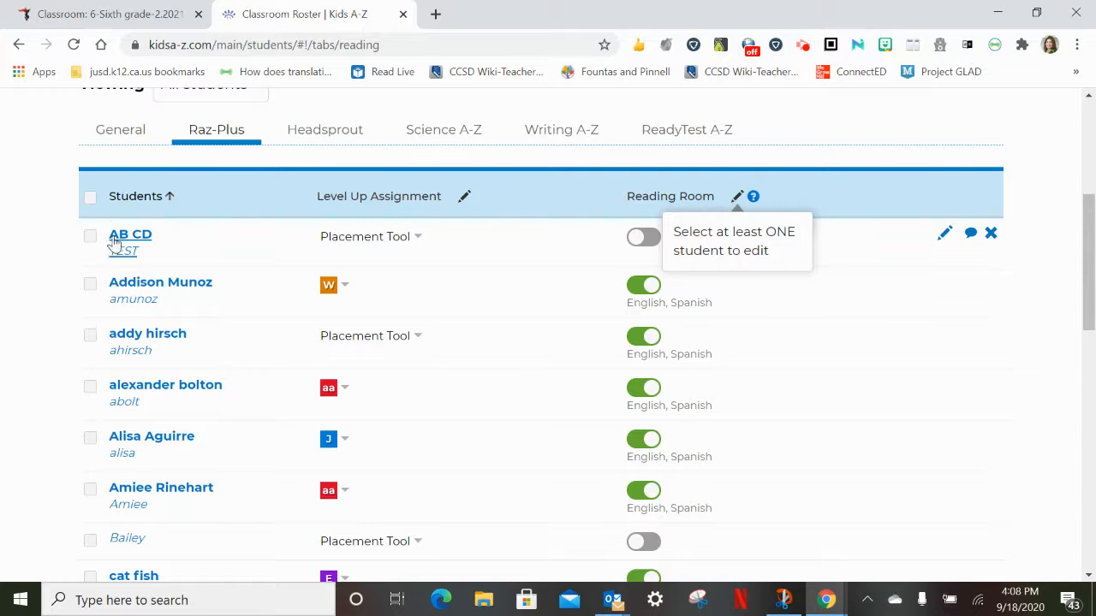
left_click(96, 196)
left_click(96, 197)
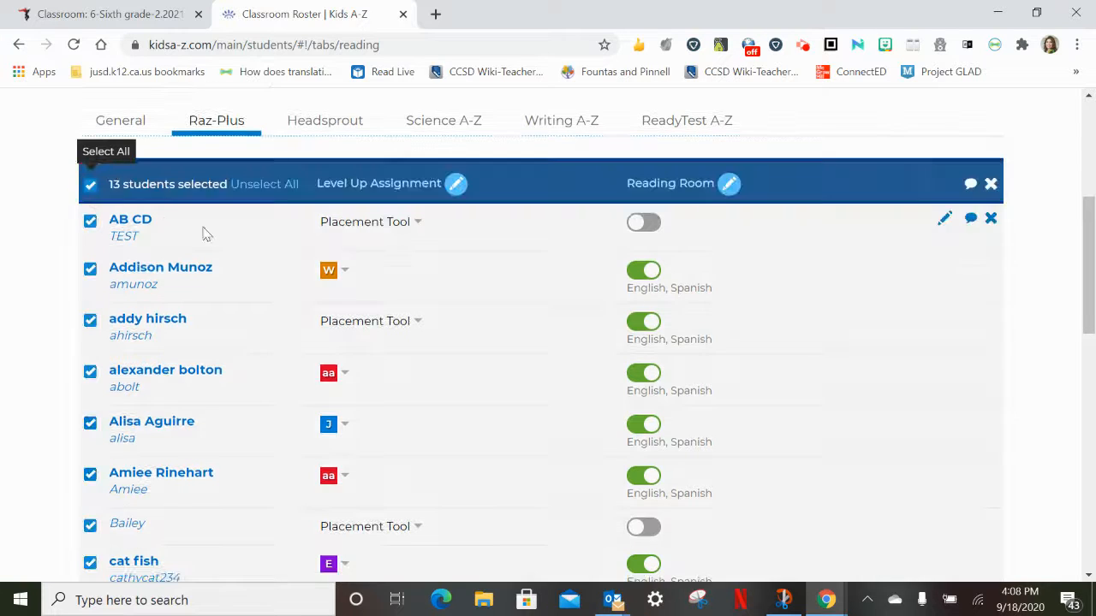
left_click(734, 189)
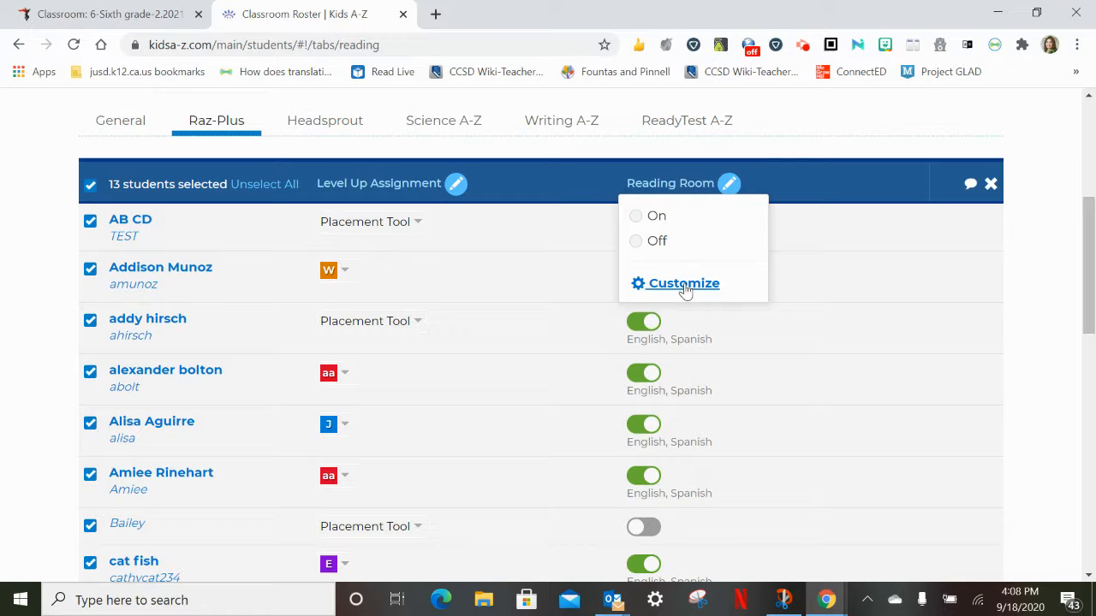
left_click(684, 285)
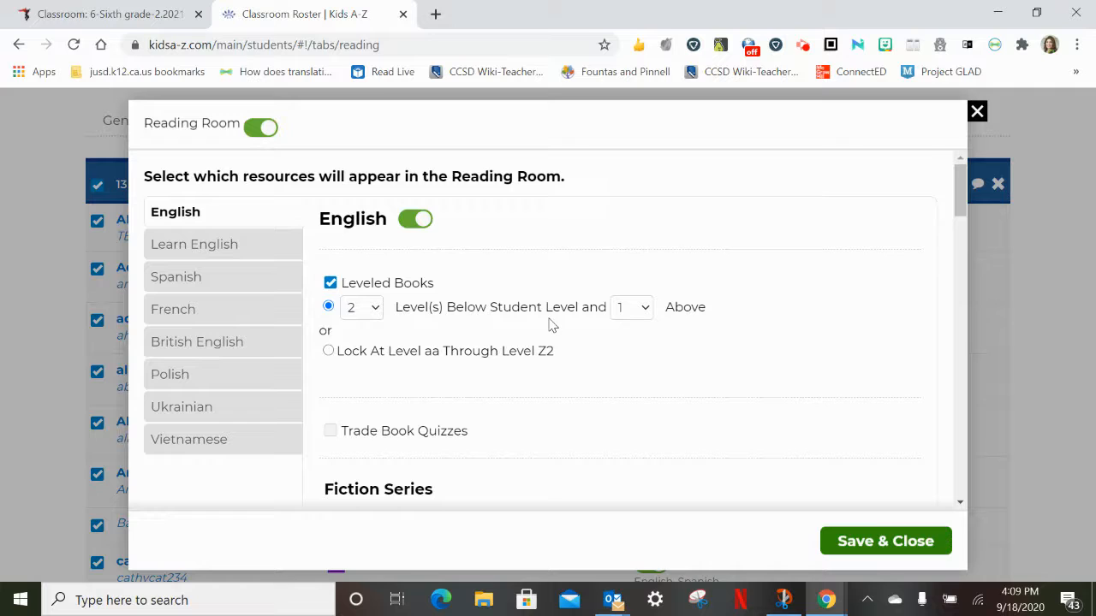
Limit the English leveled books to 3 levels below and 0 levels above the student level
left_click(644, 308)
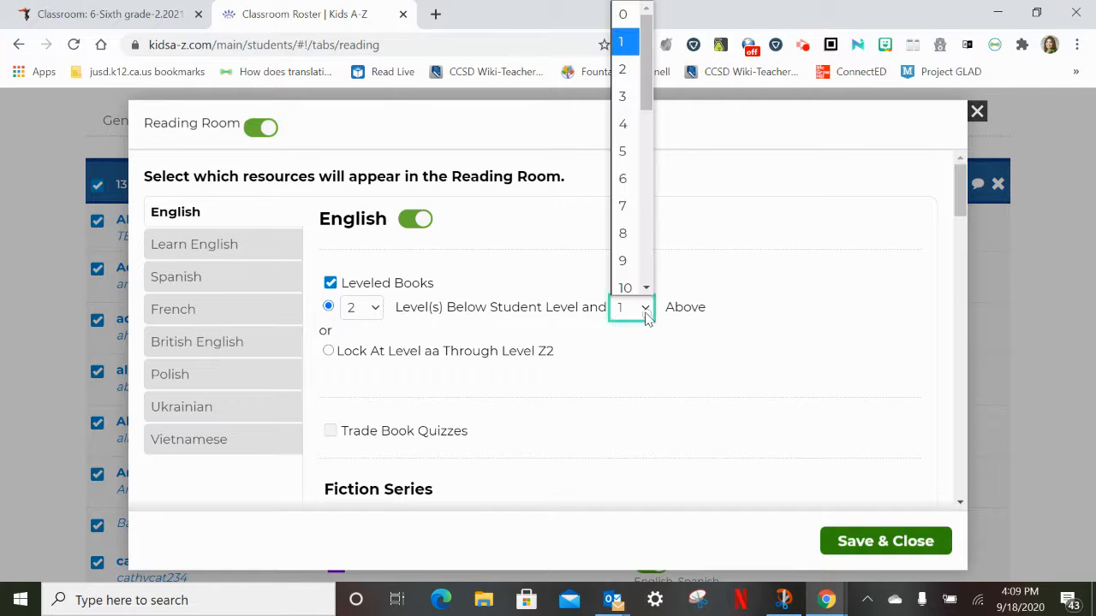
left_click(631, 19)
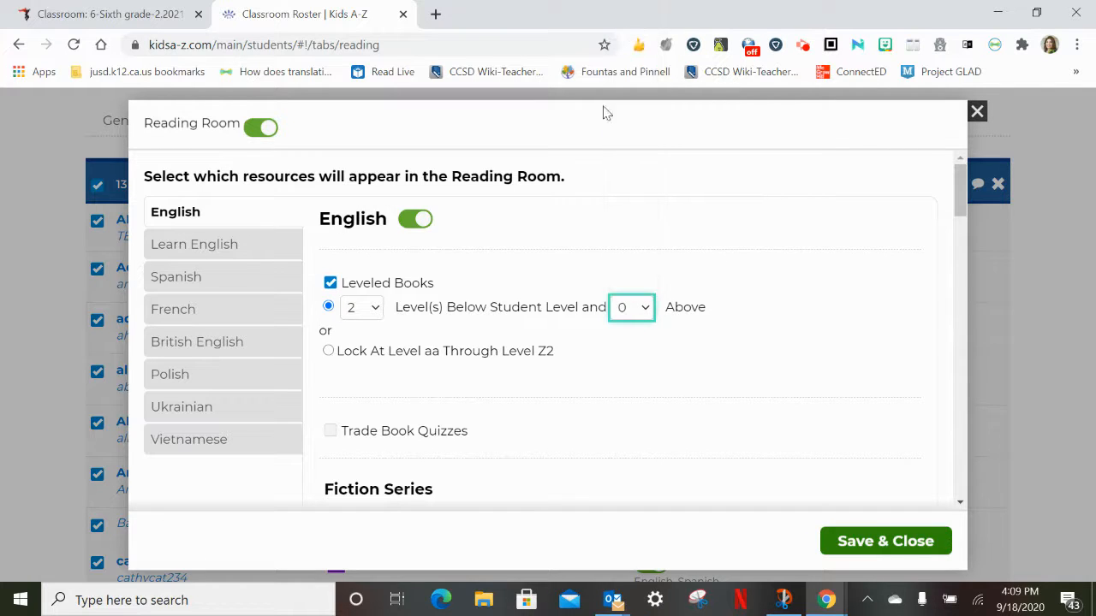
left_click(375, 310)
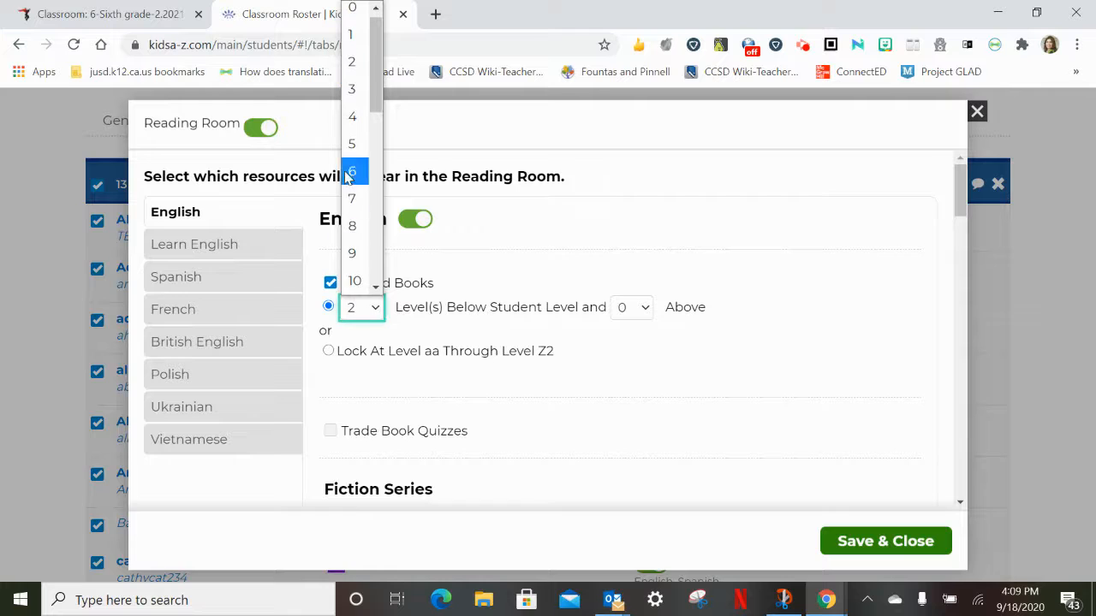
left_click(352, 97)
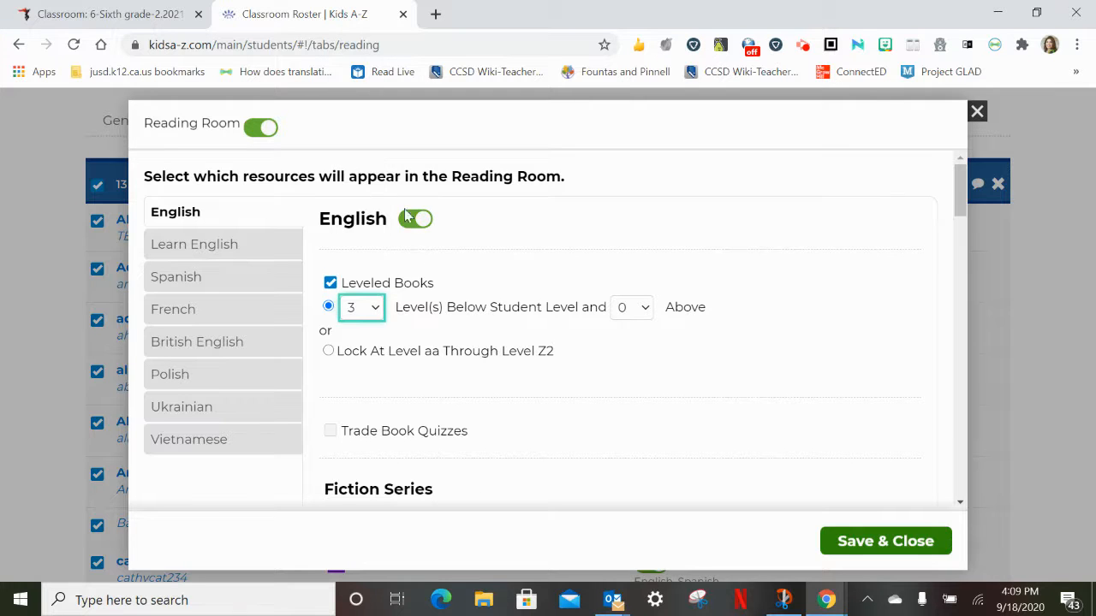
Lock the English leveled books at level H through level K
left_click(328, 351)
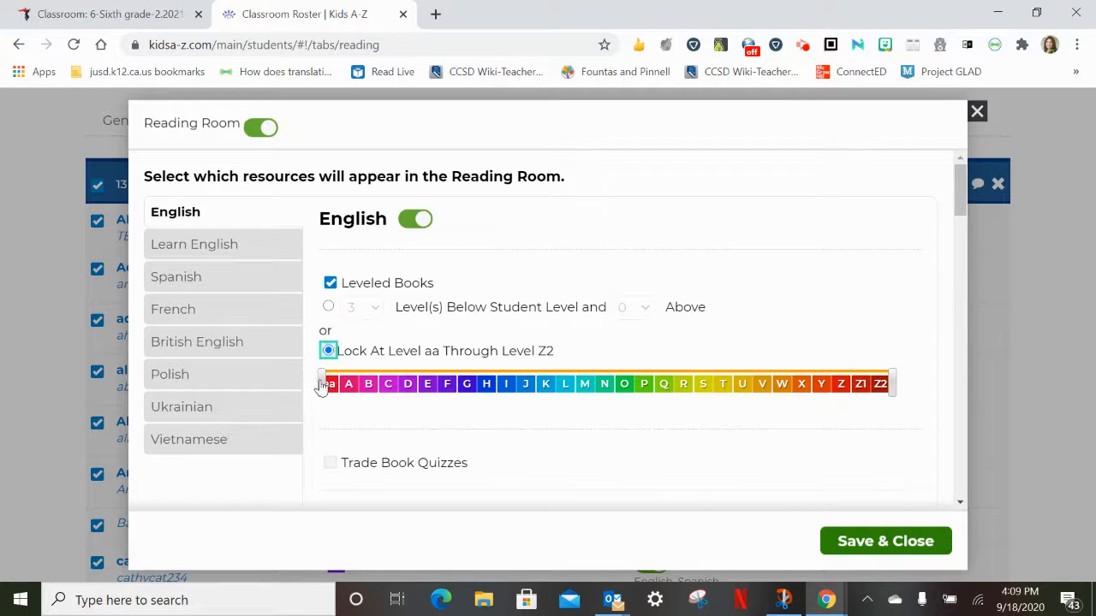
left_click_drag(320, 382, 481, 387)
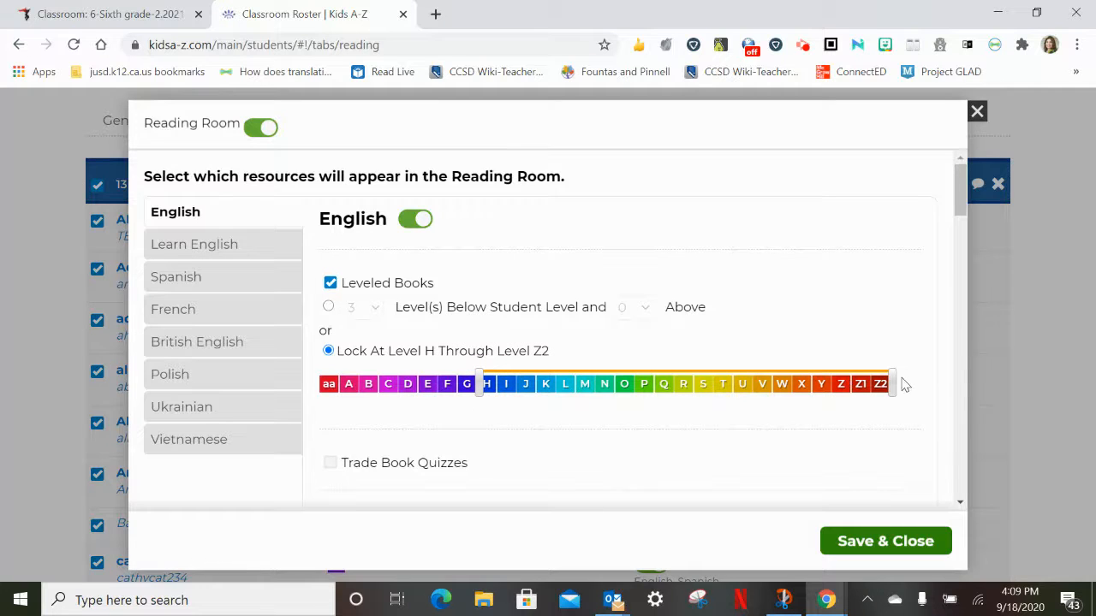
left_click_drag(893, 385, 557, 391)
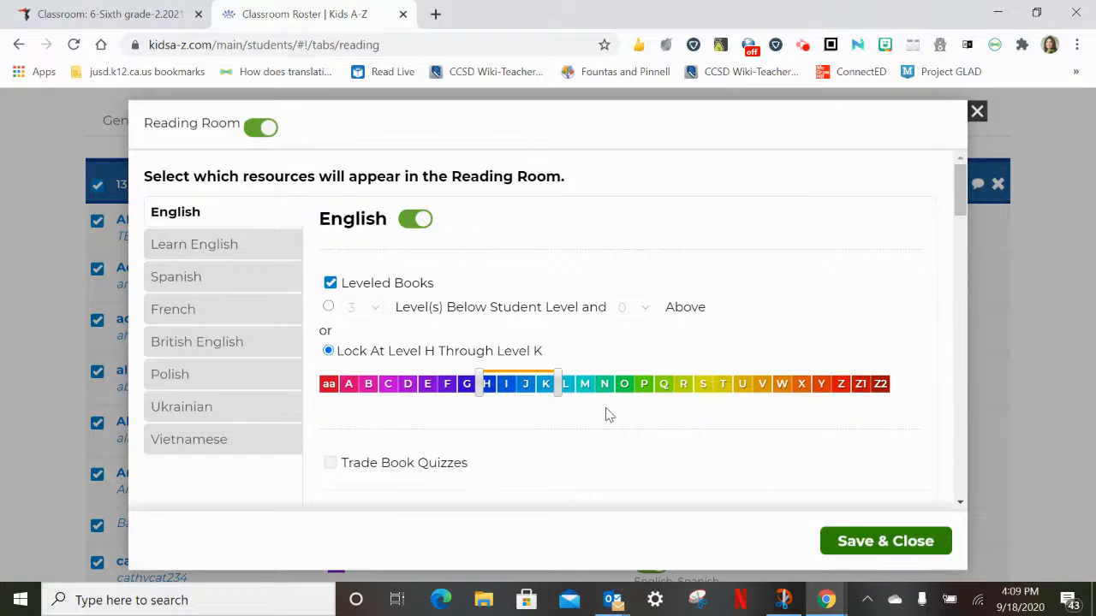
Examine the English Reading Room resources, from the fiction and nonfiction series down to Packs and Passages
scroll(600, 443, "down", 1)
scroll(599, 442, "down", 2)
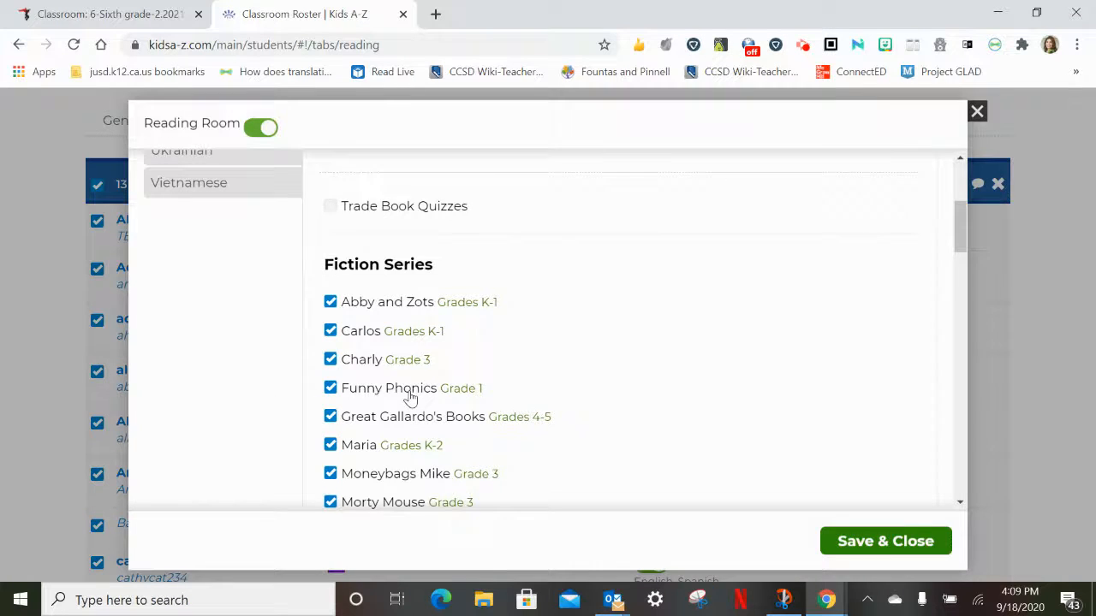
scroll(411, 397, "up", 2)
scroll(411, 397, "up", 1)
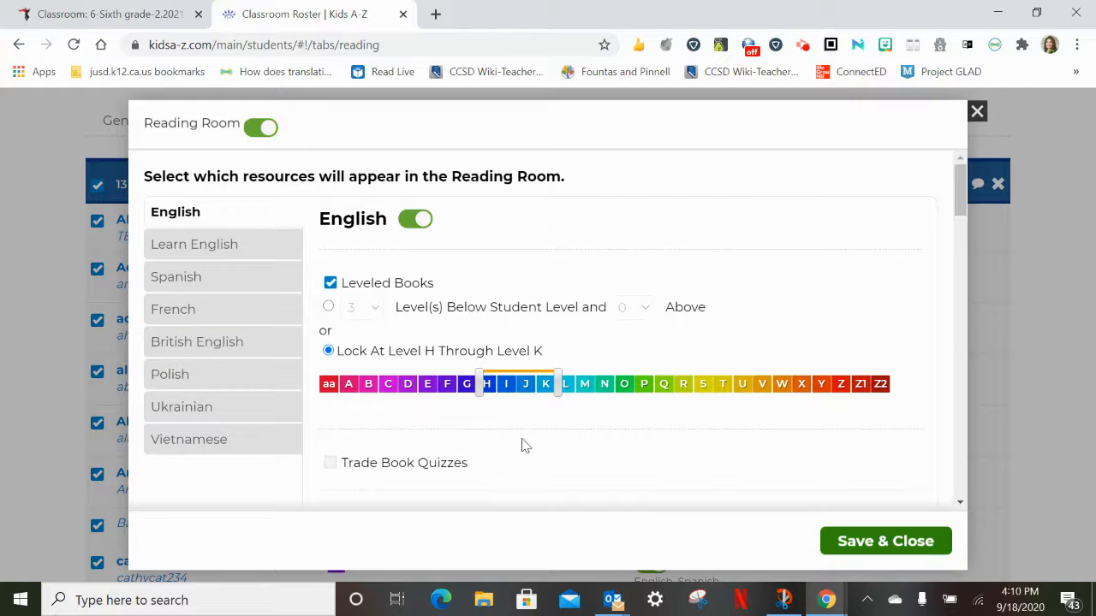
scroll(539, 438, "down", 2)
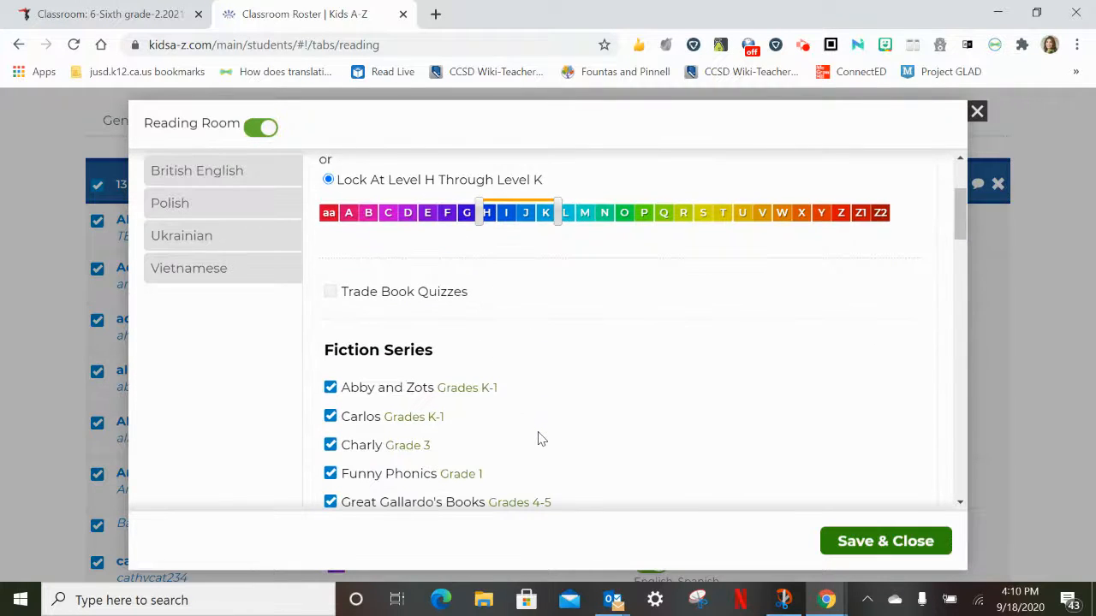
scroll(445, 376, "down", 1)
scroll(445, 377, "down", 2)
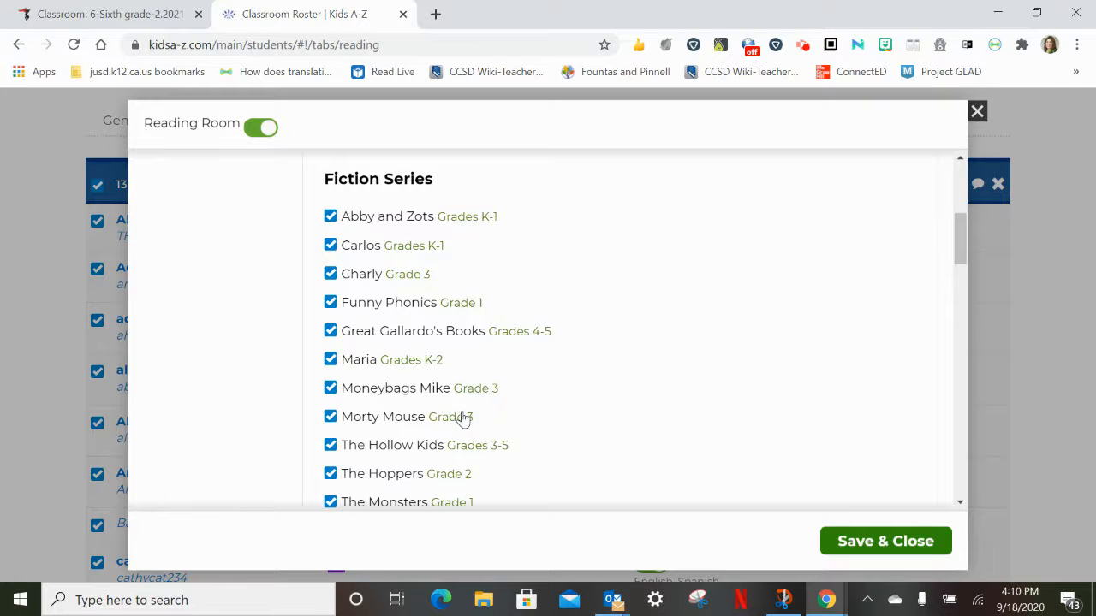
scroll(458, 419, "down", 3)
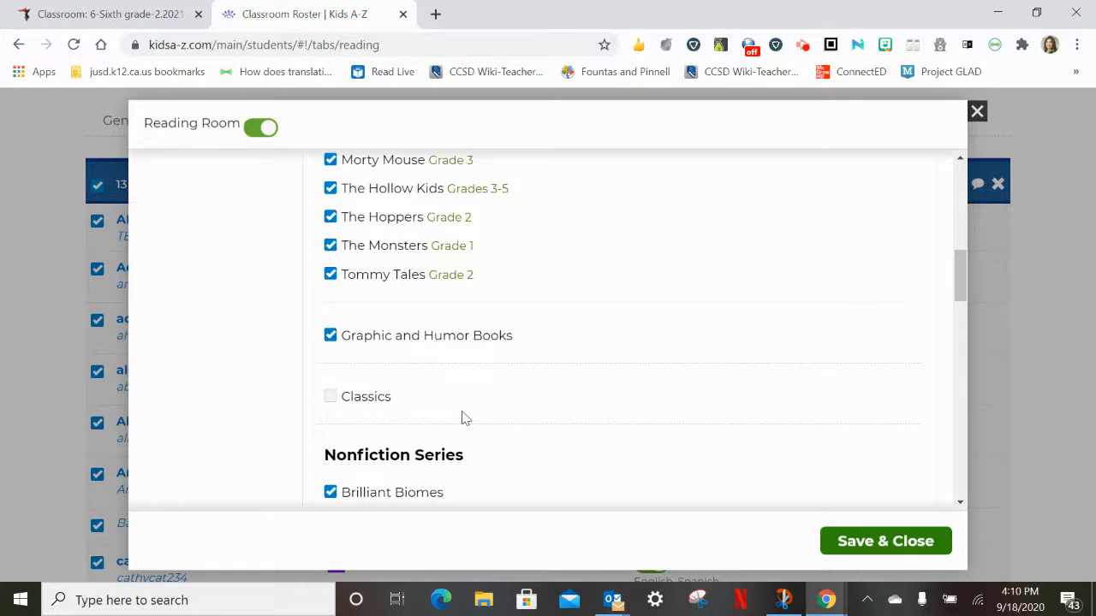
scroll(462, 418, "up", 2)
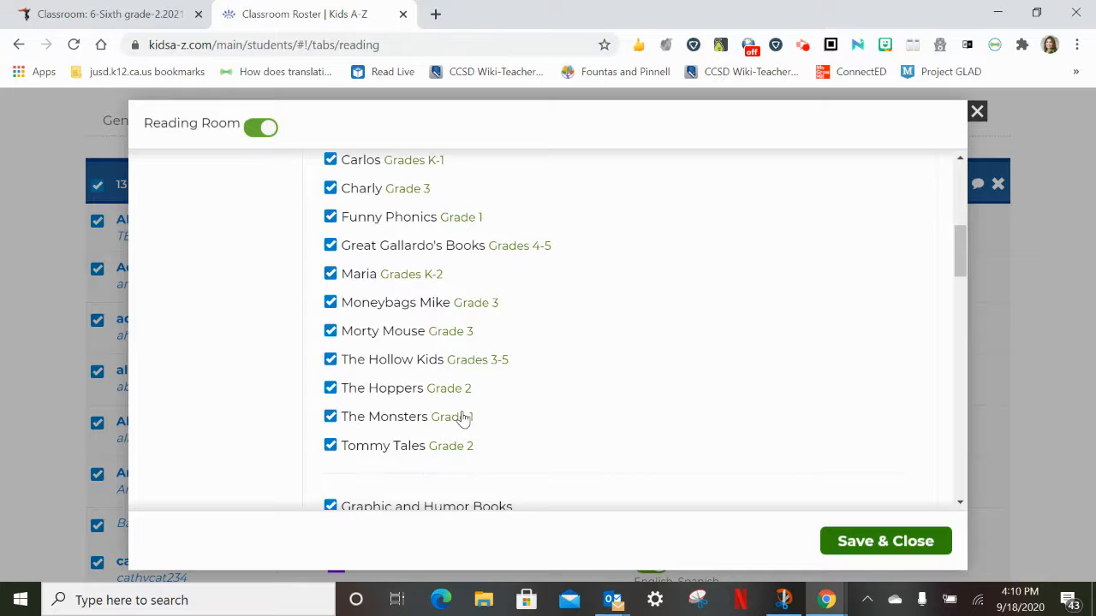
scroll(462, 418, "down", 5)
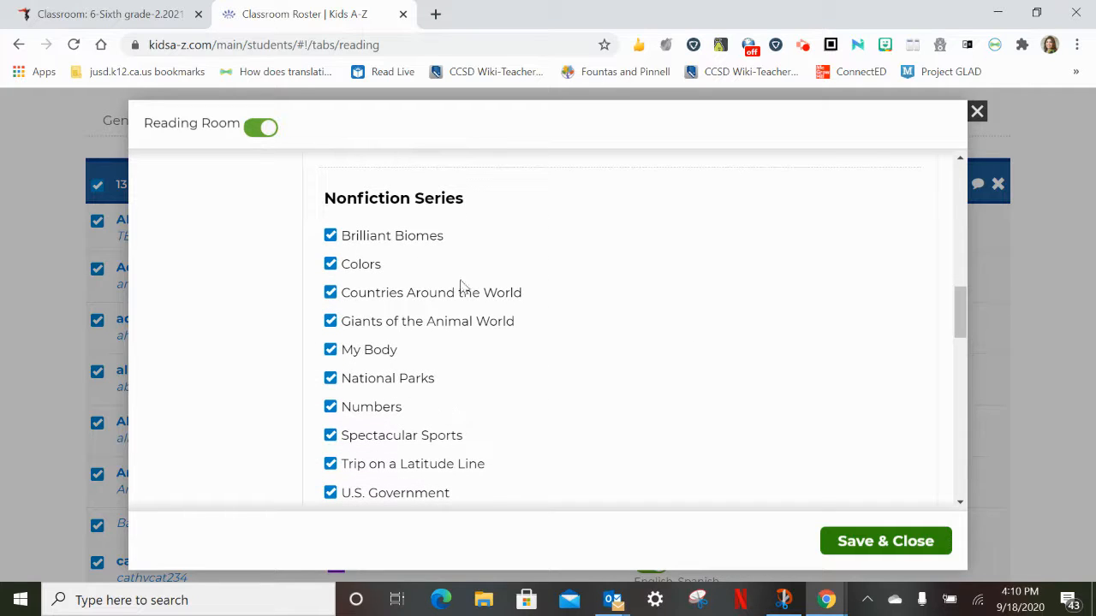
scroll(411, 282, "down", 5)
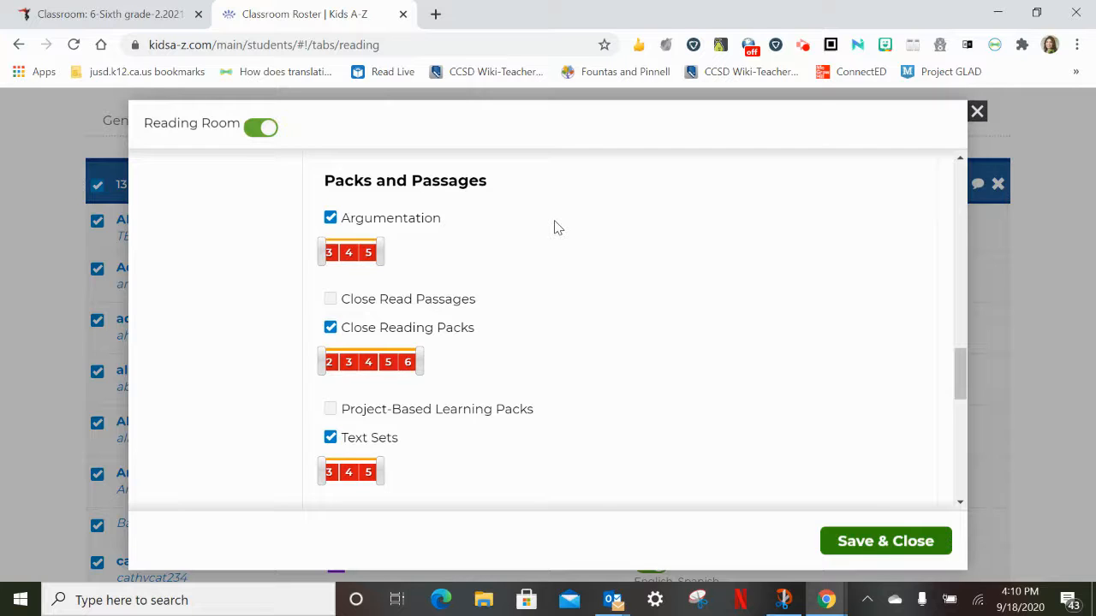
Exclude Argumentation, Close Reading Packs and Text Sets from the Packs and Passages resources
left_click(331, 218)
left_click(331, 275)
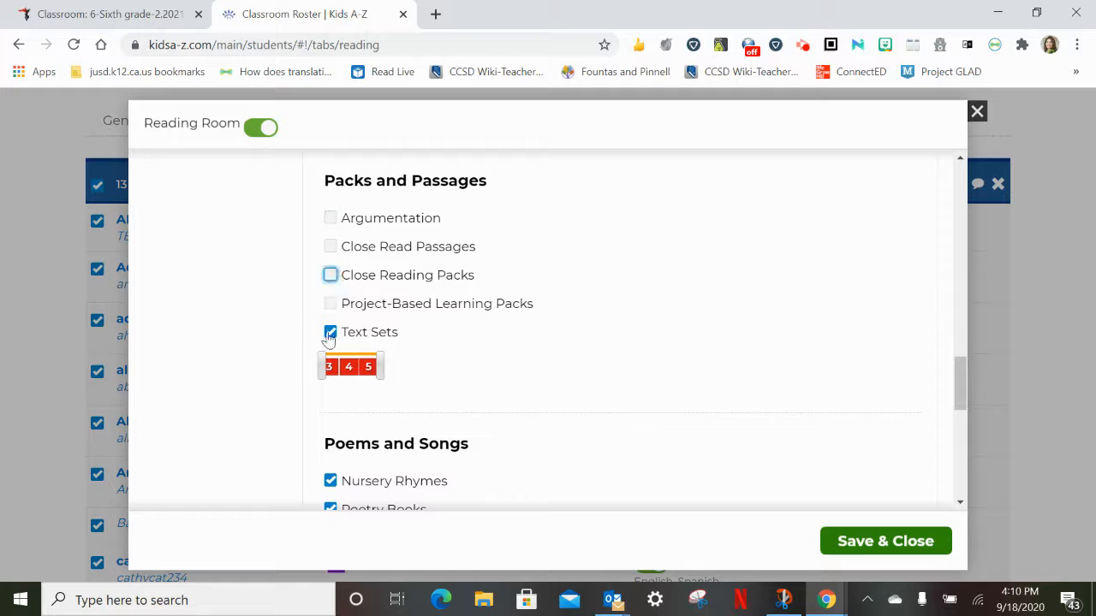
left_click(330, 332)
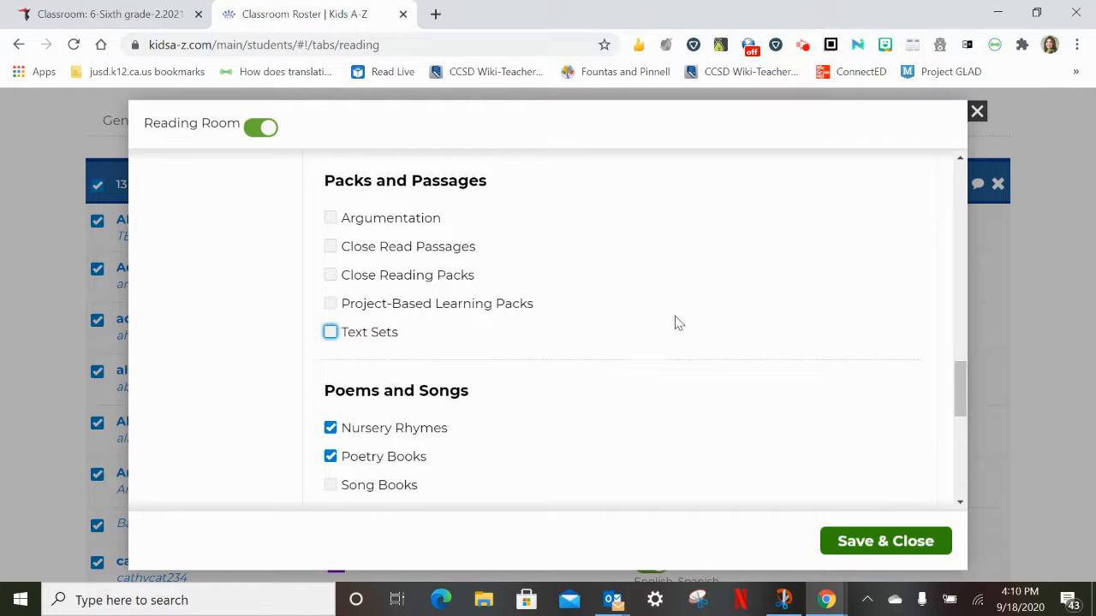
Save the Reading Room settings, overwriting the selected students' custom settings, and close the customization window
scroll(676, 325, "down", 2)
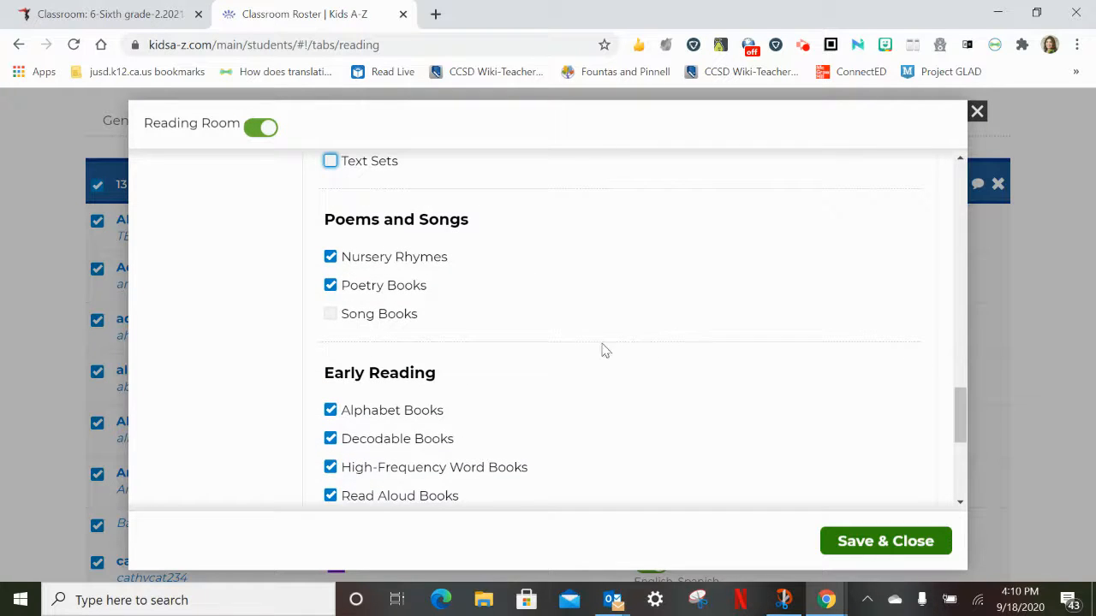
scroll(606, 351, "down", 2)
scroll(604, 349, "down", 2)
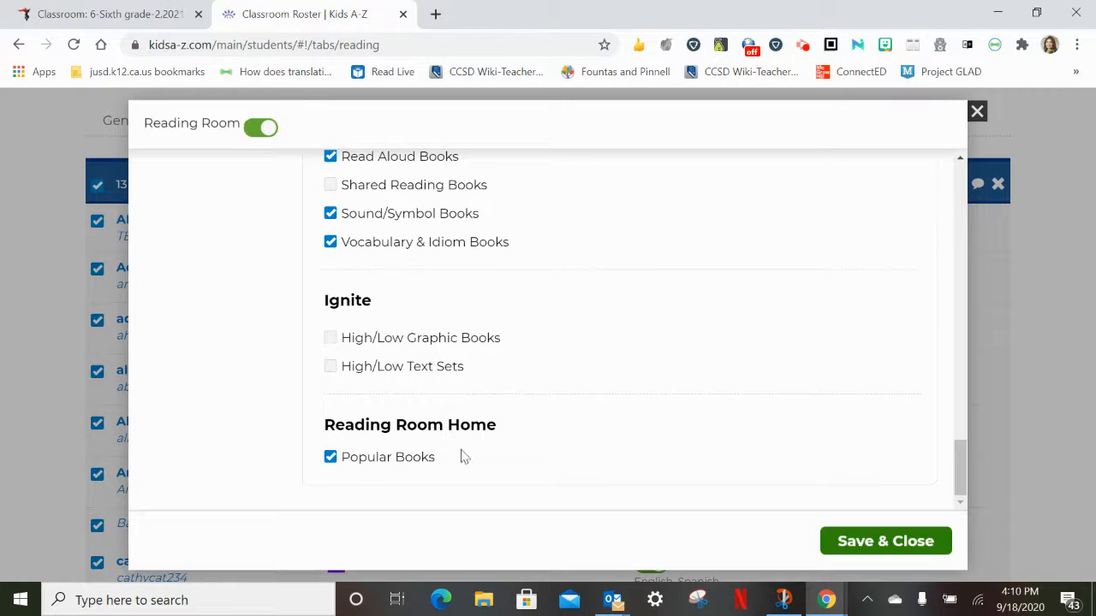
left_click(891, 548)
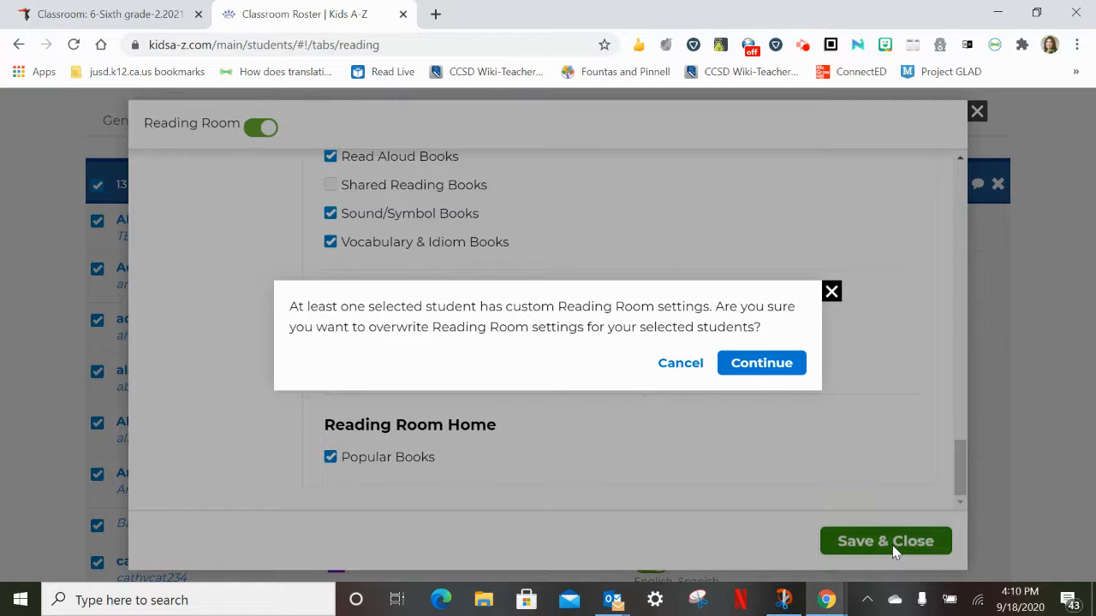
left_click(775, 374)
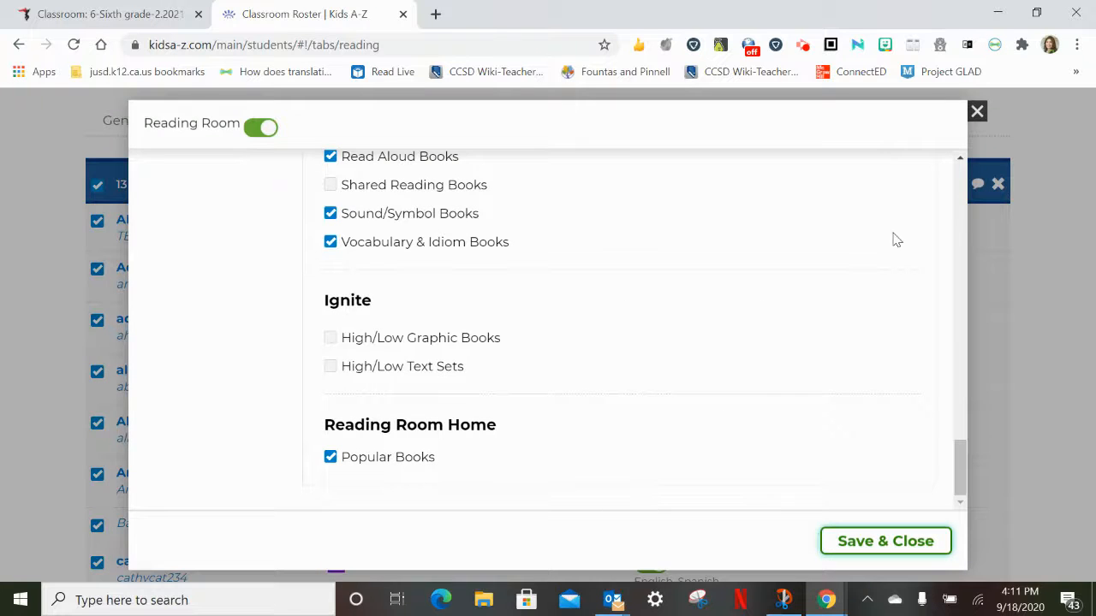
left_click(977, 110)
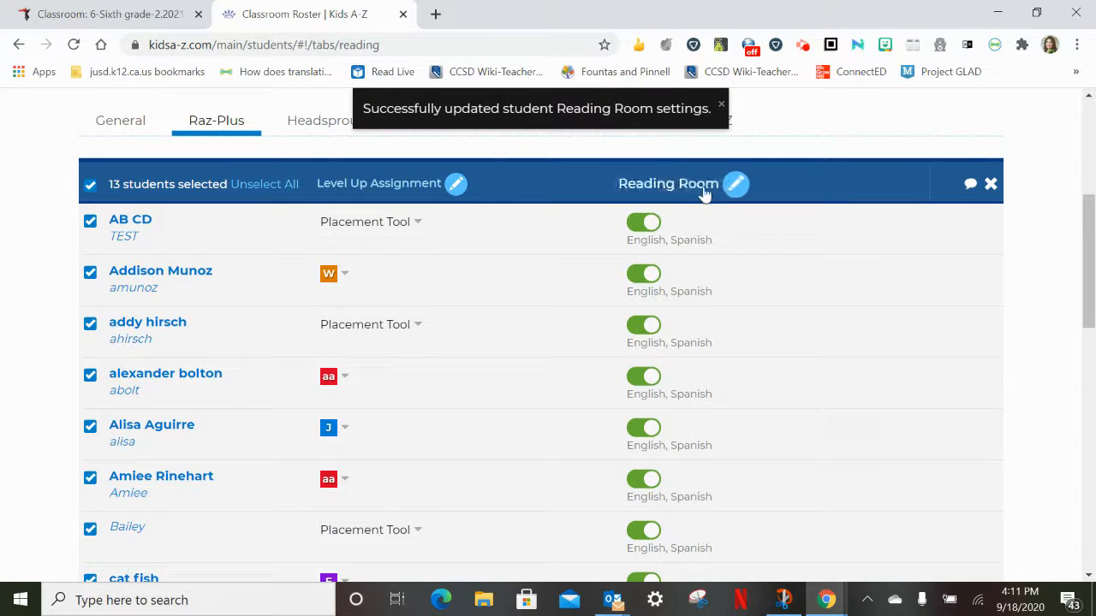
Check the Reading Room setting of every student in the Raz-Plus roster
scroll(694, 496, "down", 8)
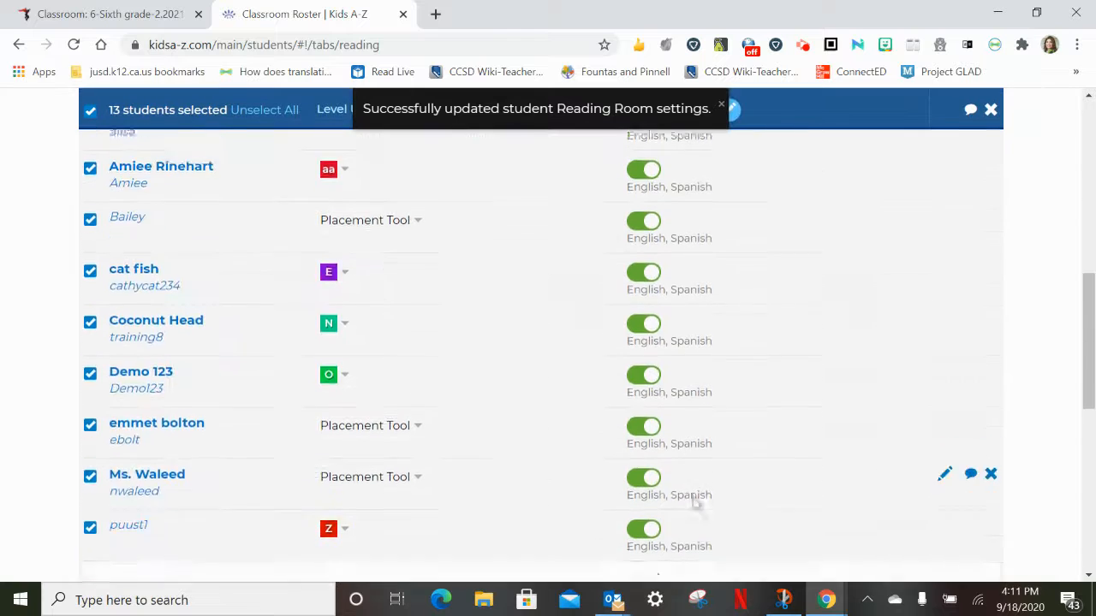
scroll(691, 501, "up", 8)
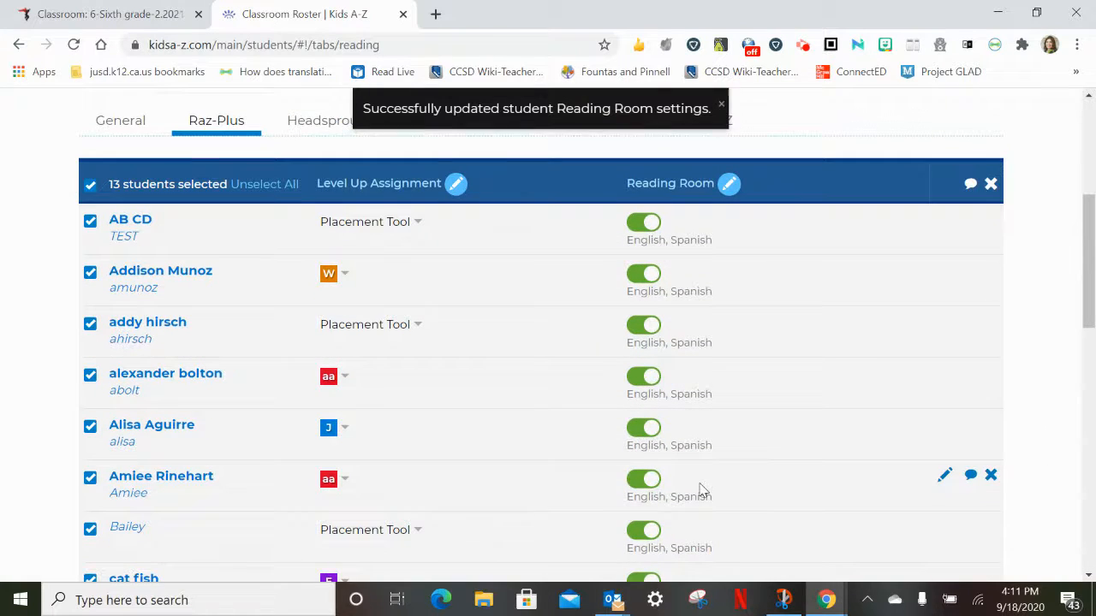
scroll(376, 317, "down", 4)
scroll(368, 376, "down", 1)
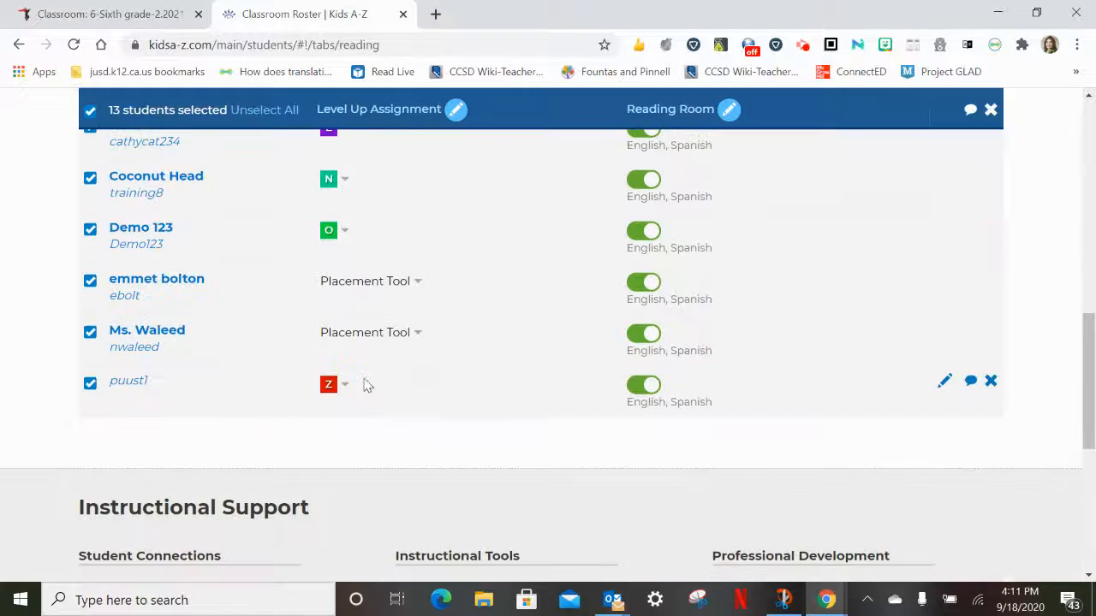
scroll(366, 381, "up", 9)
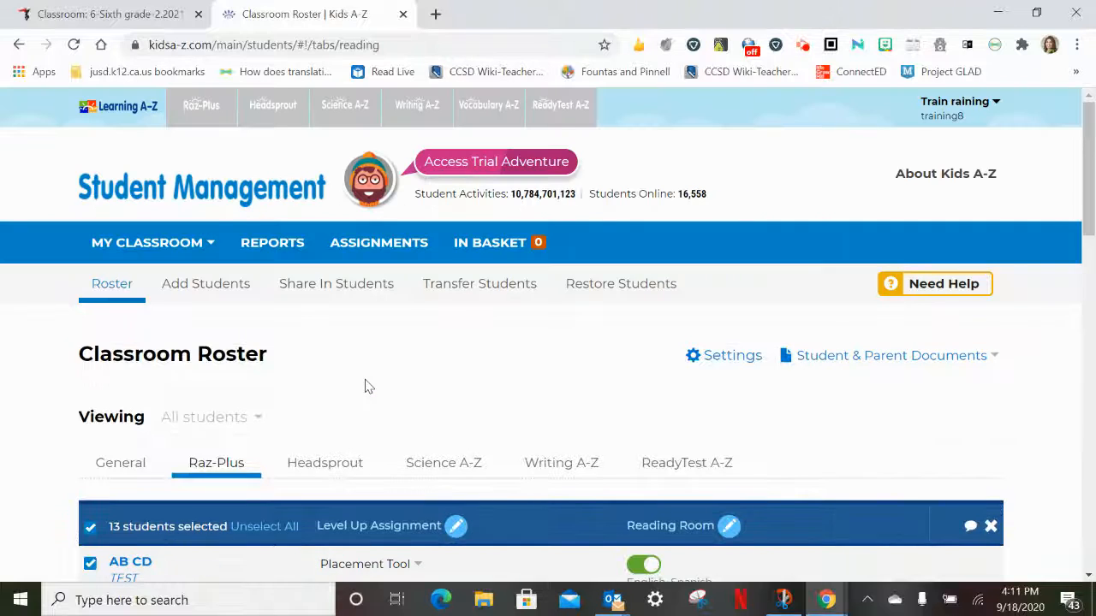